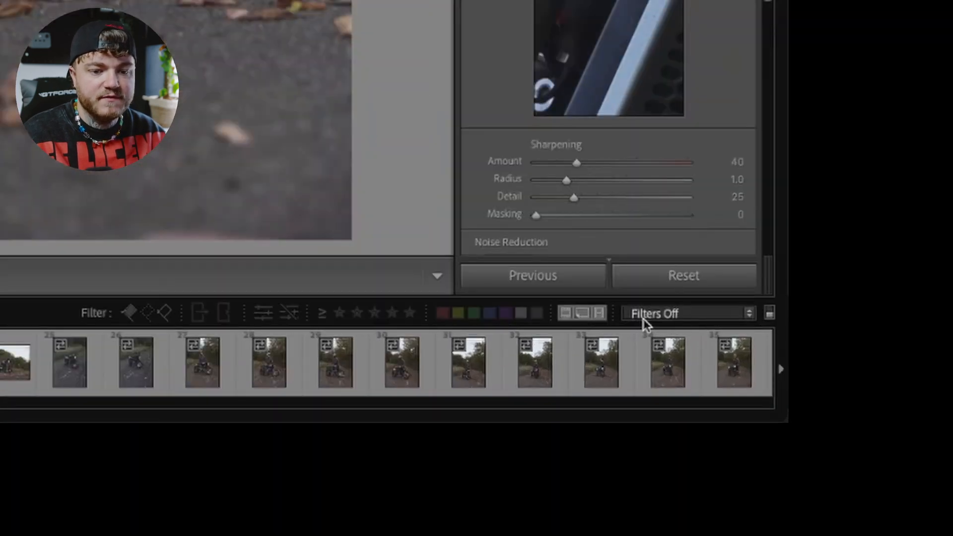
Step: Filter the filmstrip with the Rated preset and browse through the photos that remain
click(646, 320)
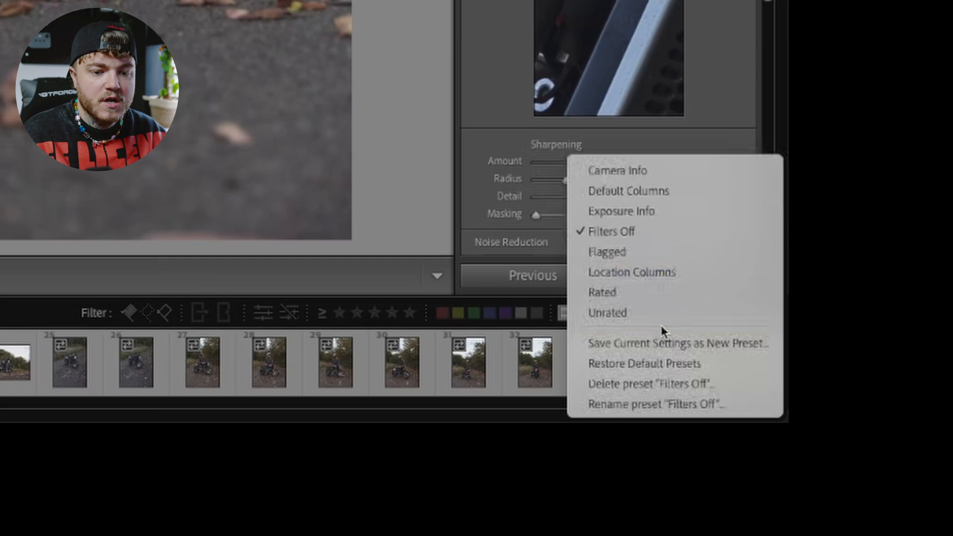
click(620, 292)
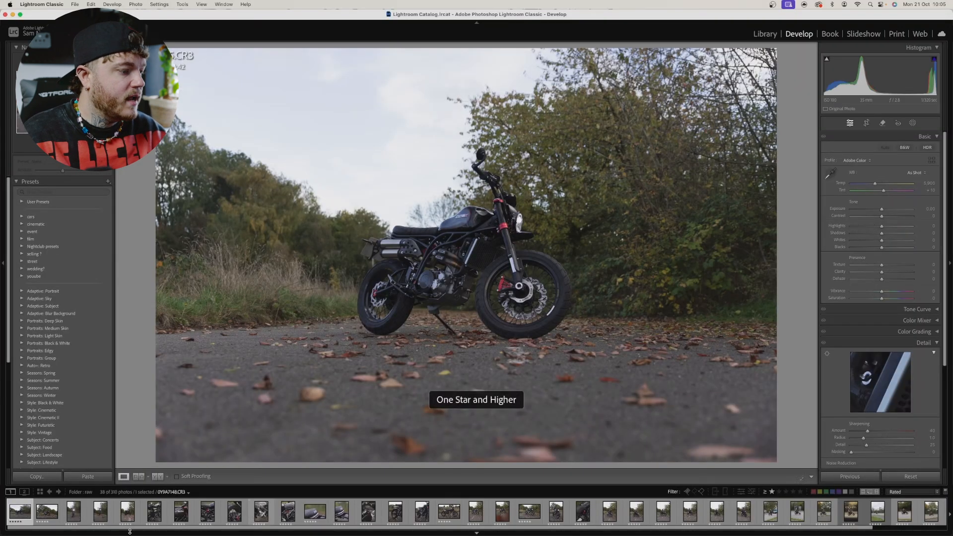
scroll(124, 519, down, 2)
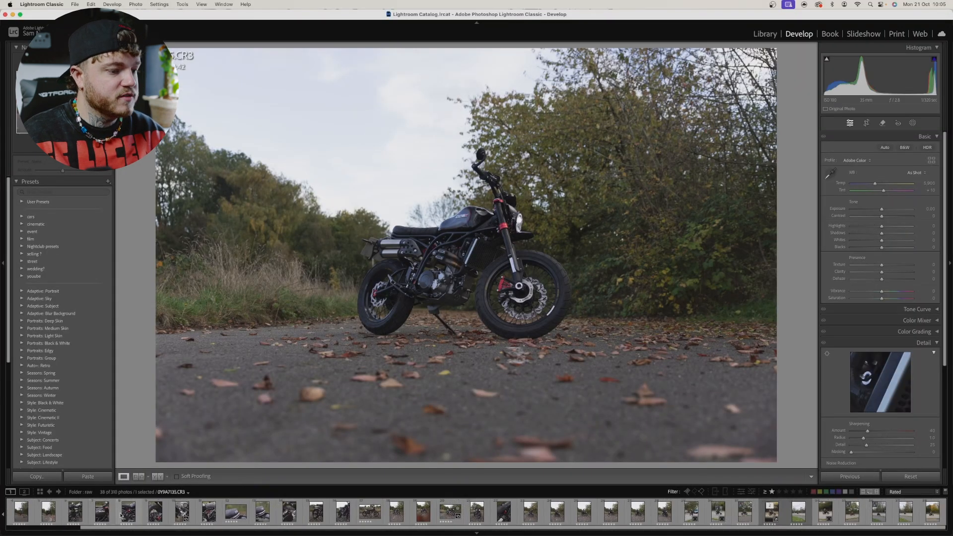
scroll(122, 516, down, 2)
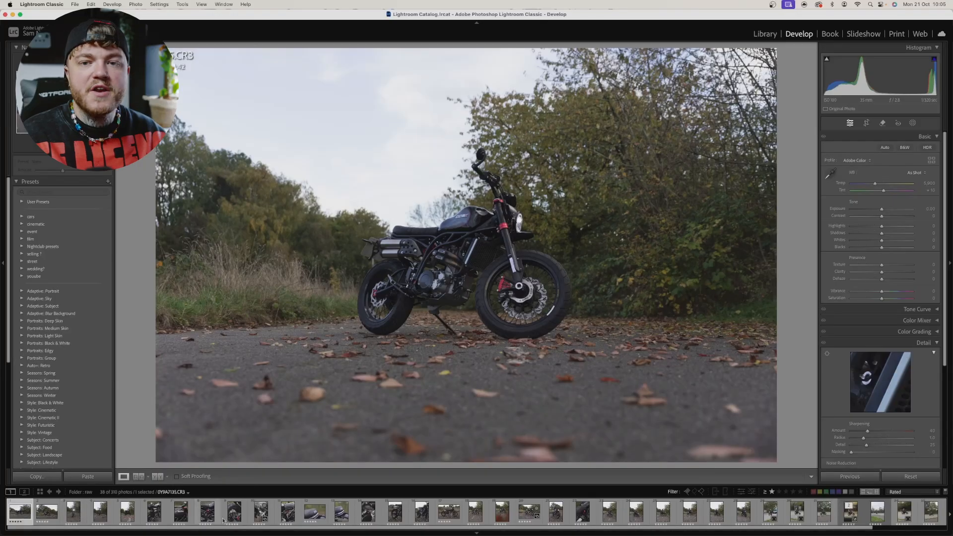
scroll(363, 526, down, 2)
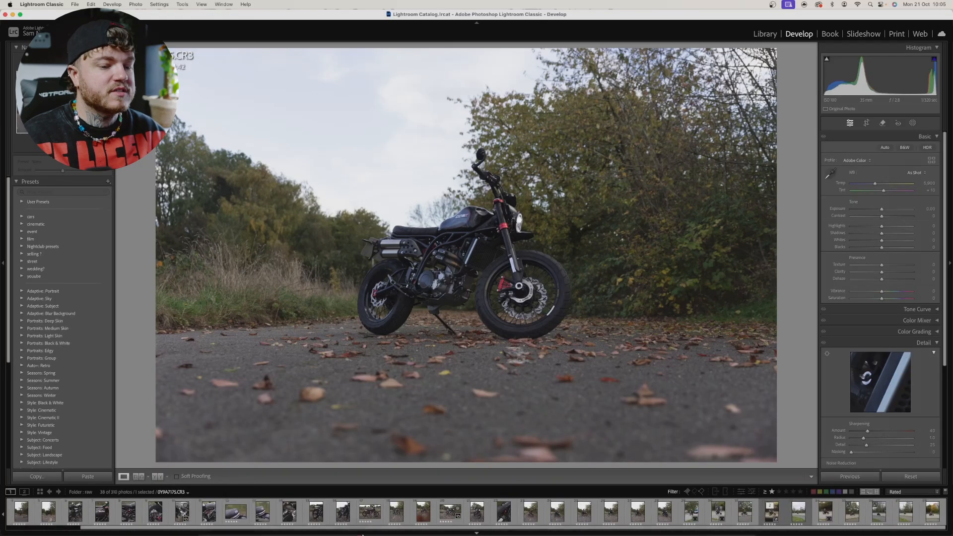
Step: View the panning shot at the end of the filmstrip, and open the upright parked-motorcycle photo 0Y9A7224.CR3
click(932, 518)
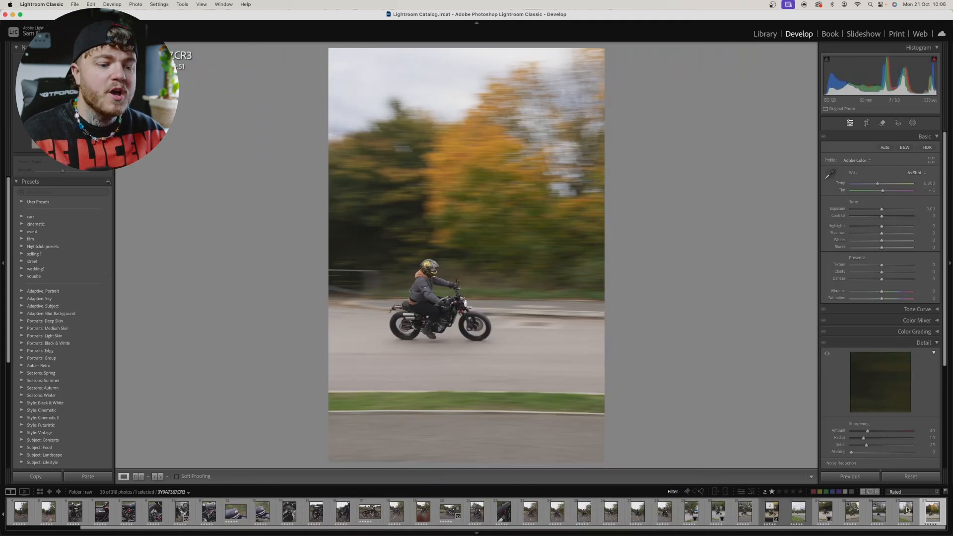
scroll(546, 517, up, 2)
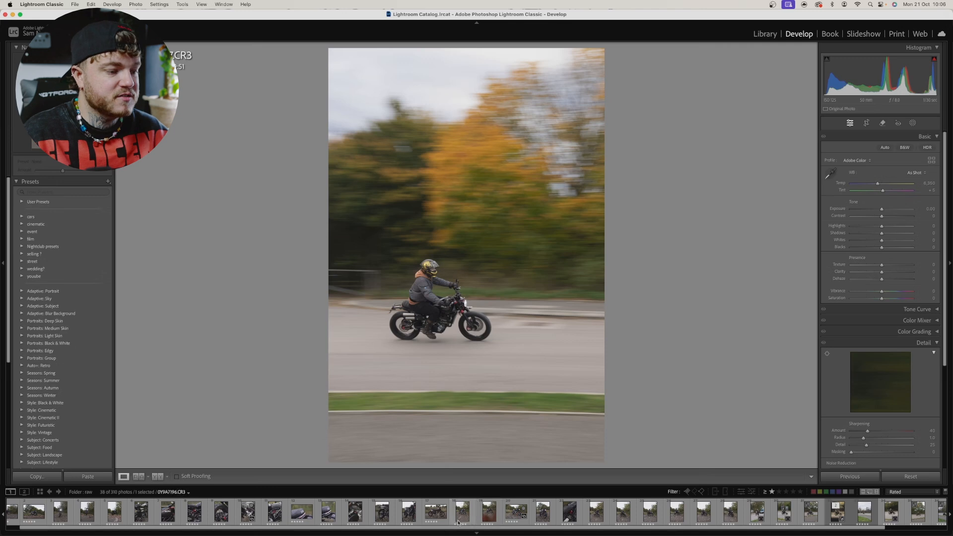
scroll(447, 516, up, 1)
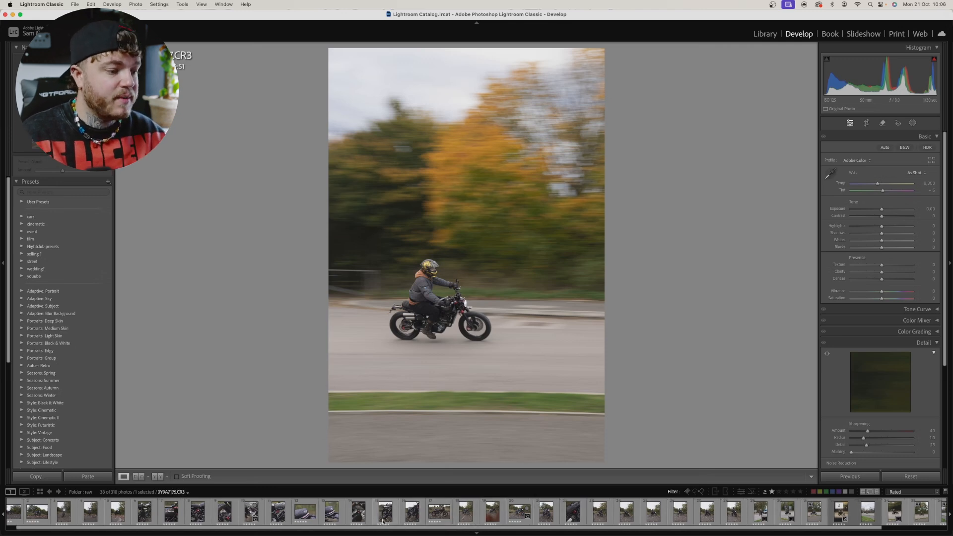
scroll(347, 517, up, 3)
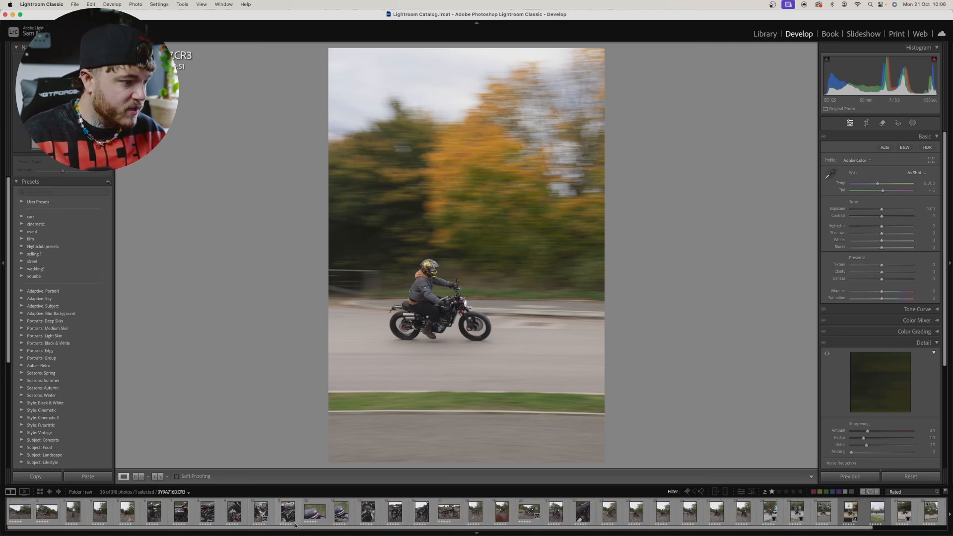
click(556, 512)
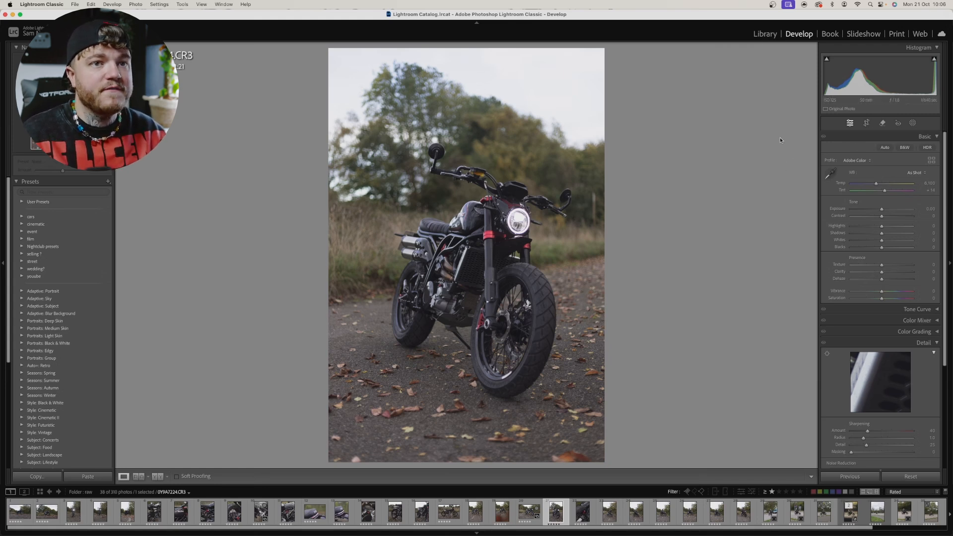
Step: Crop the motorcycle photo slightly tighter from its upper edge, keeping the original aspect ratio, and check the framing
click(871, 124)
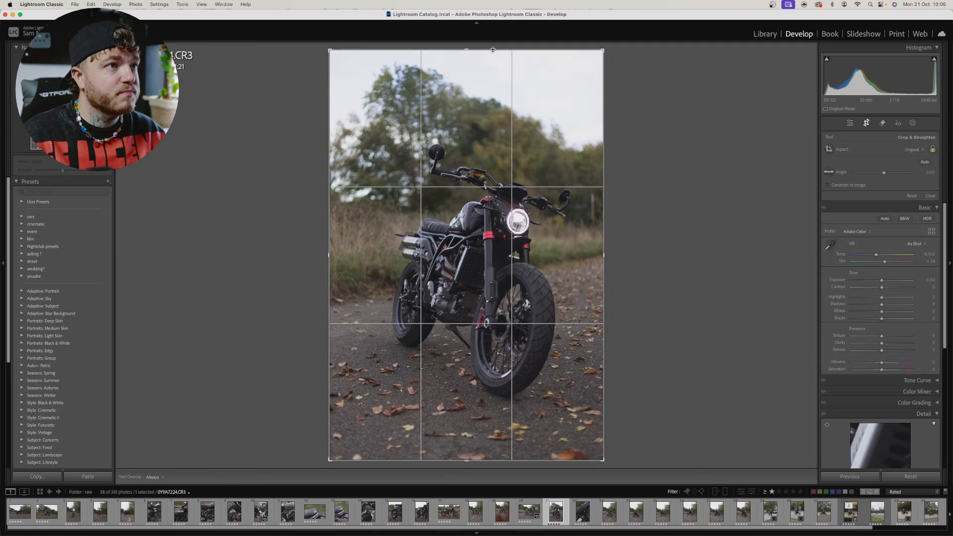
drag(493, 48, 493, 60)
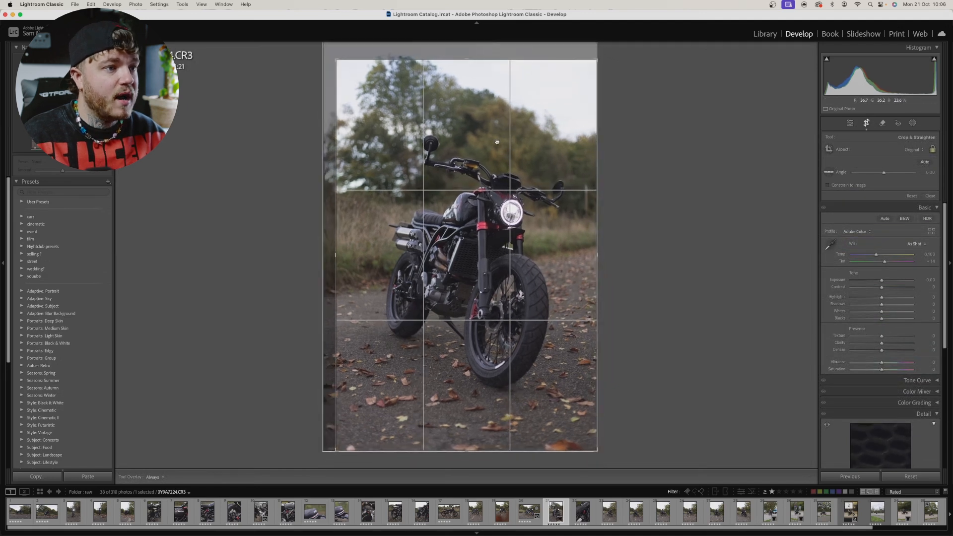
key(Return)
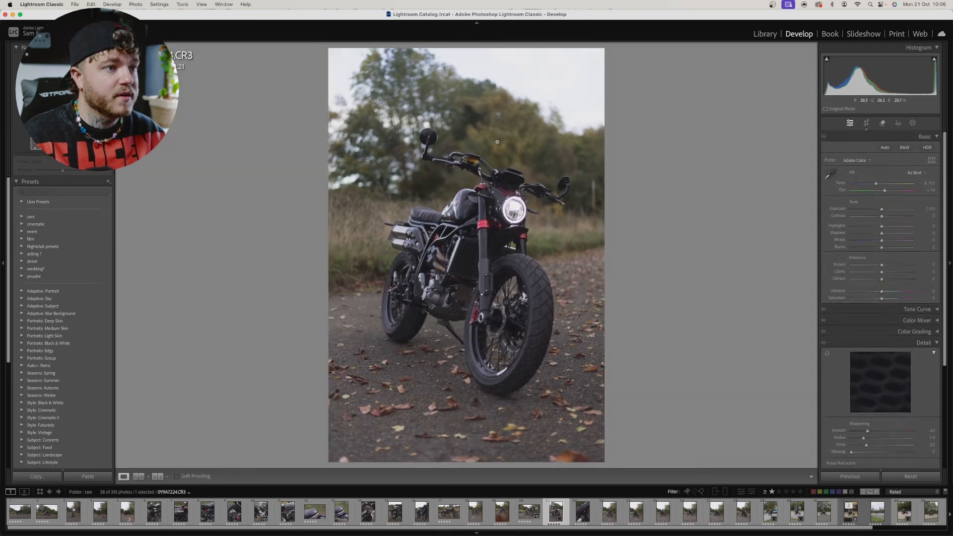
click(867, 123)
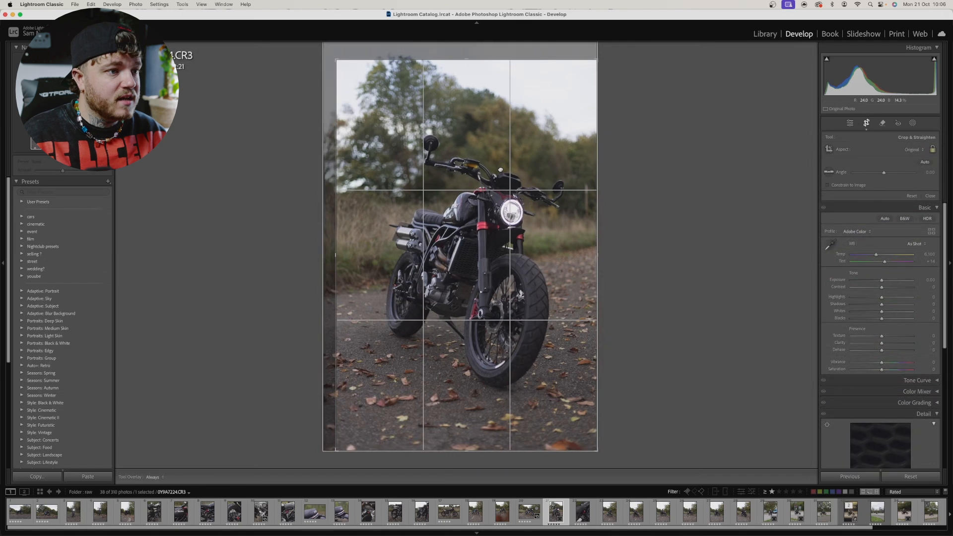
key(Return)
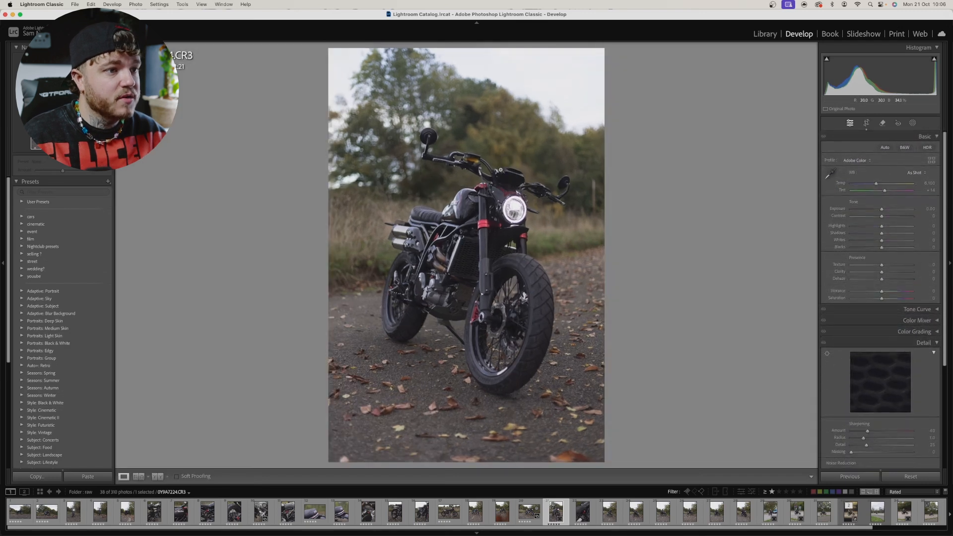
key(r)
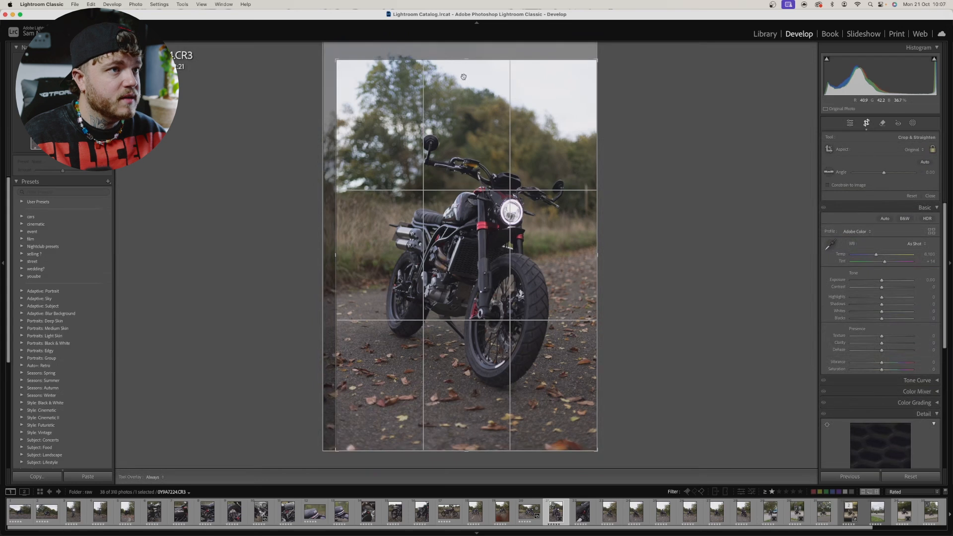
drag(466, 60, 466, 64)
key(Return)
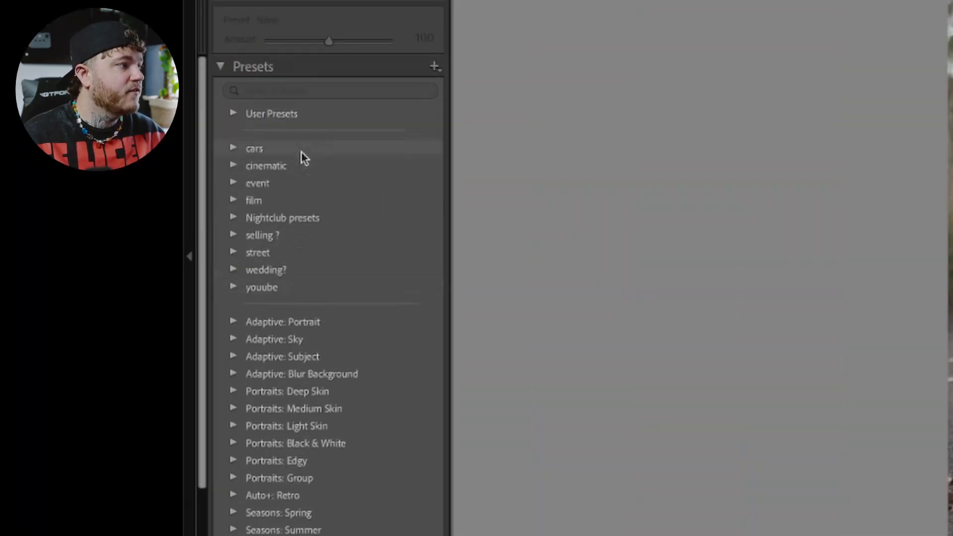
Step: Apply the cin 02 preset from the cinematic preset group to the motorcycle photo
click(235, 166)
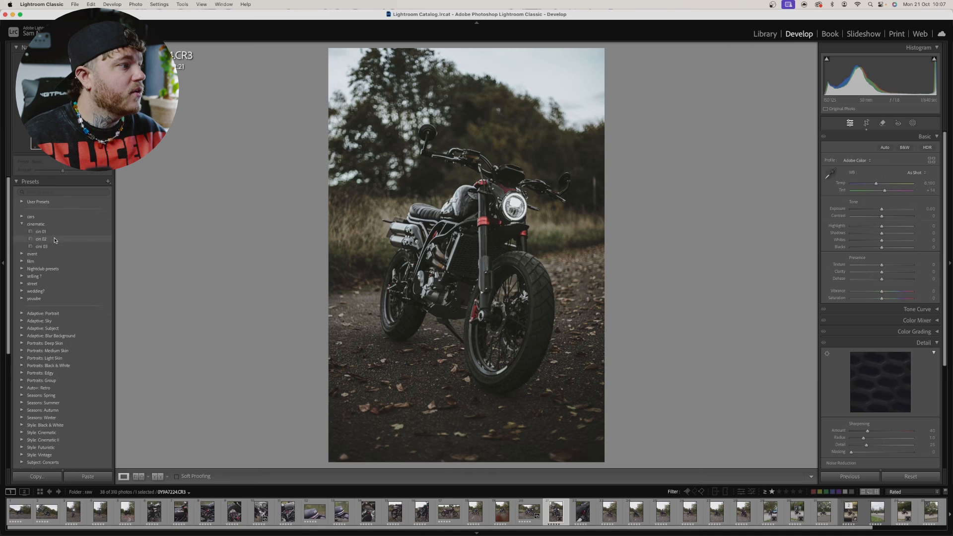
click(54, 239)
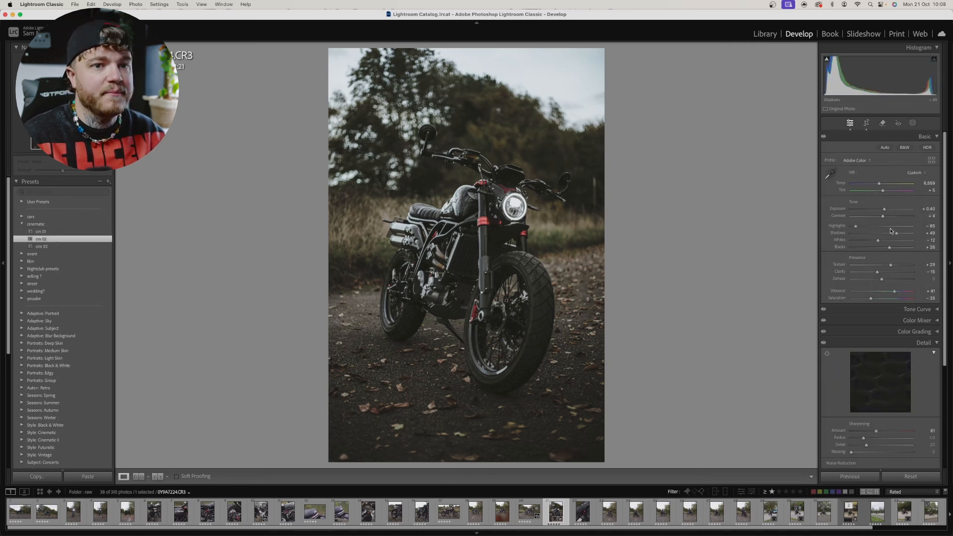
Step: Collapse the Detail settings, and set Shadows to +81 and Highlights to -100
click(938, 344)
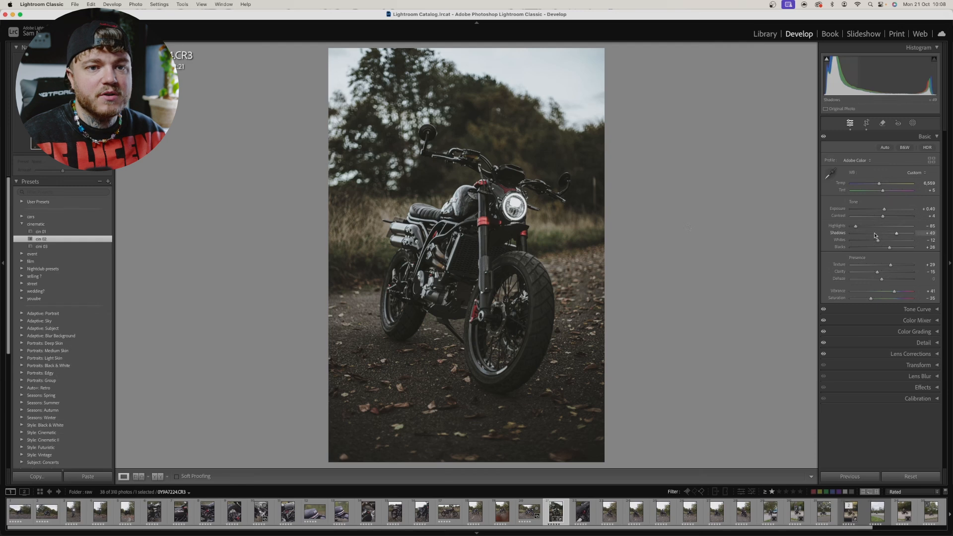
drag(895, 234, 906, 234)
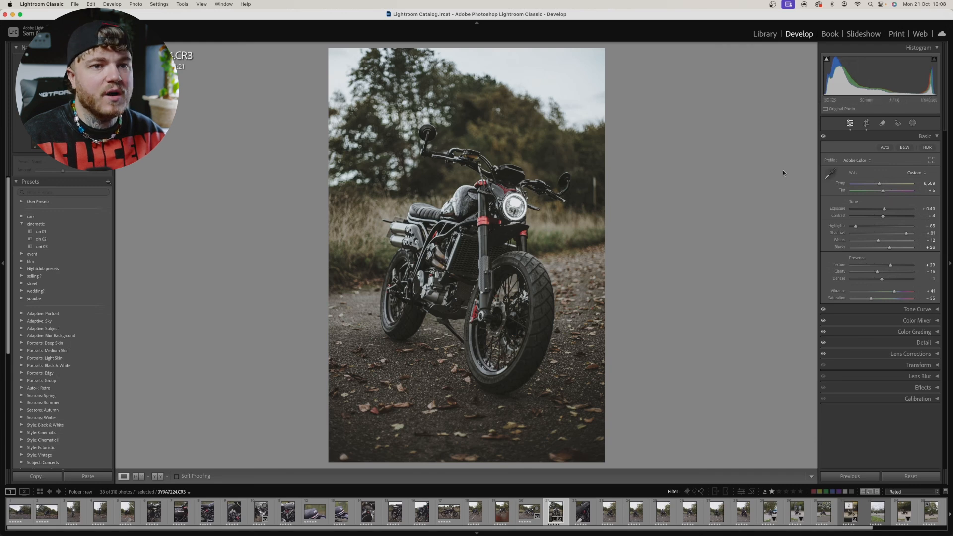
drag(856, 228, 849, 227)
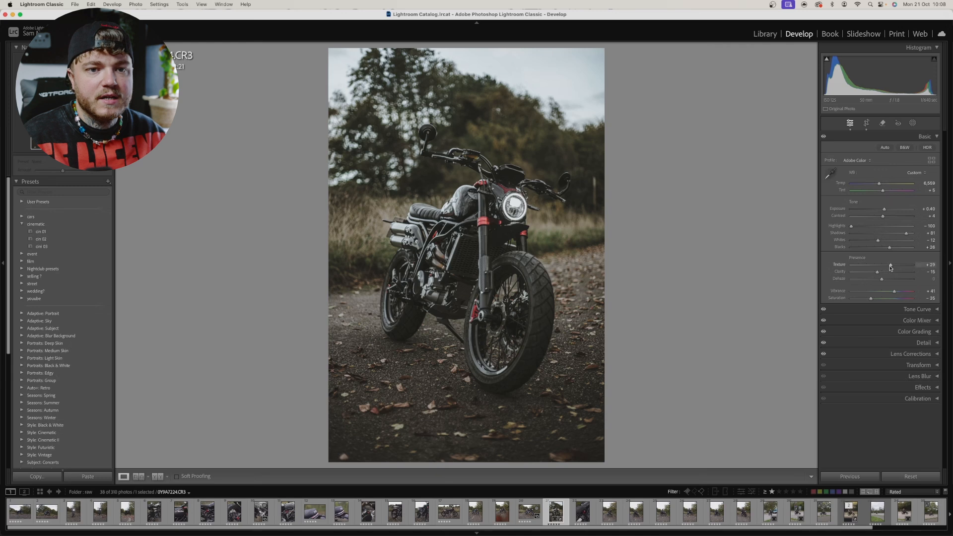
Step: Set Texture to +20 and Clarity to about +6, judging the effect on the headlight and fuel tank
click(497, 211)
drag(574, 201, 540, 289)
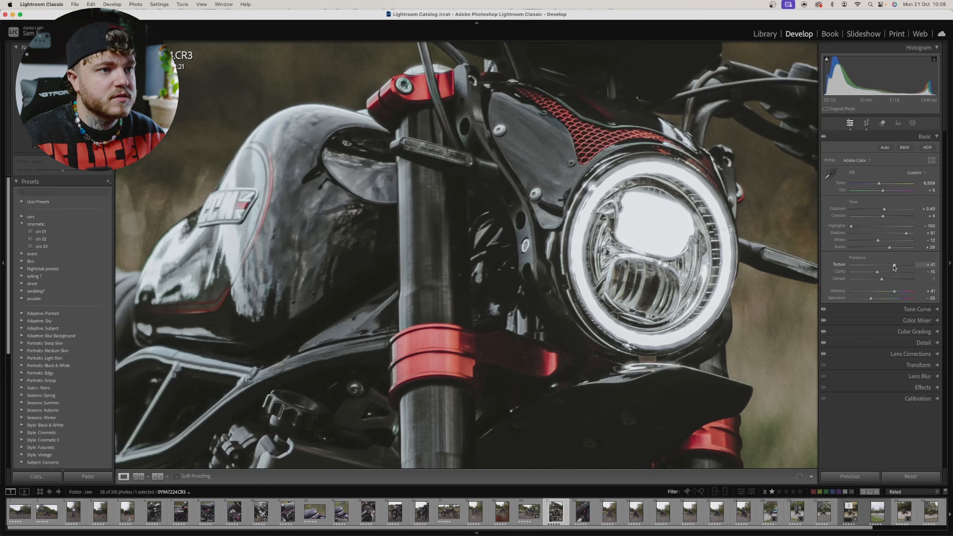
drag(887, 266, 881, 267)
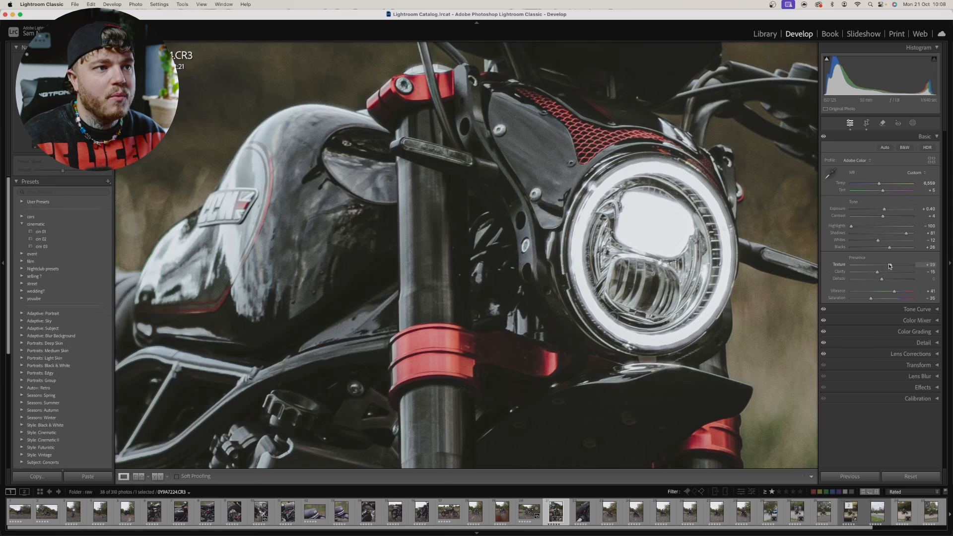
drag(907, 267, 883, 265)
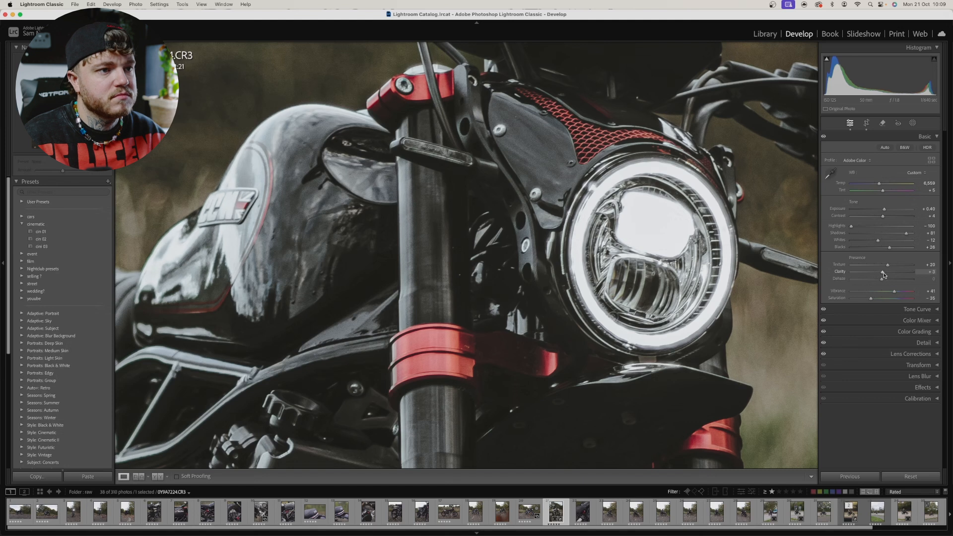
drag(887, 275, 883, 274)
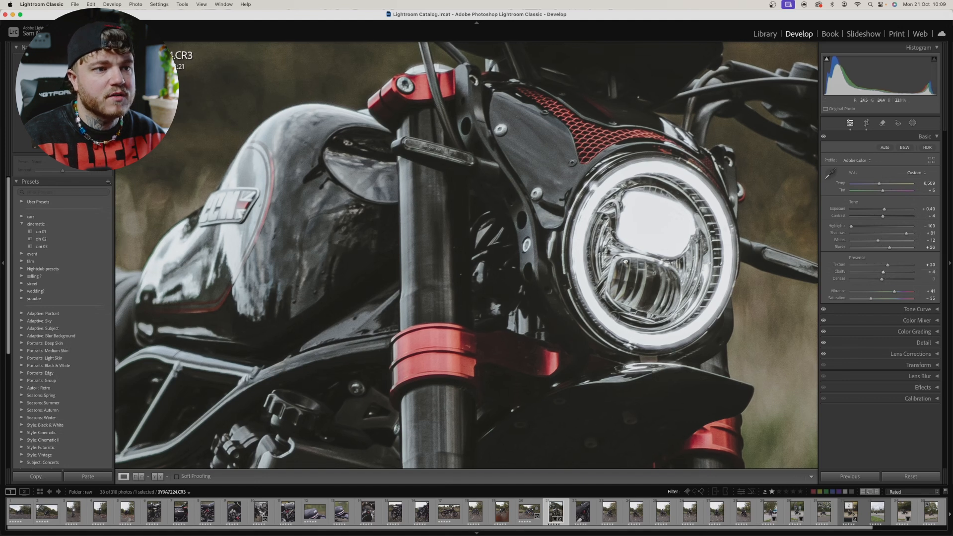
click(735, 323)
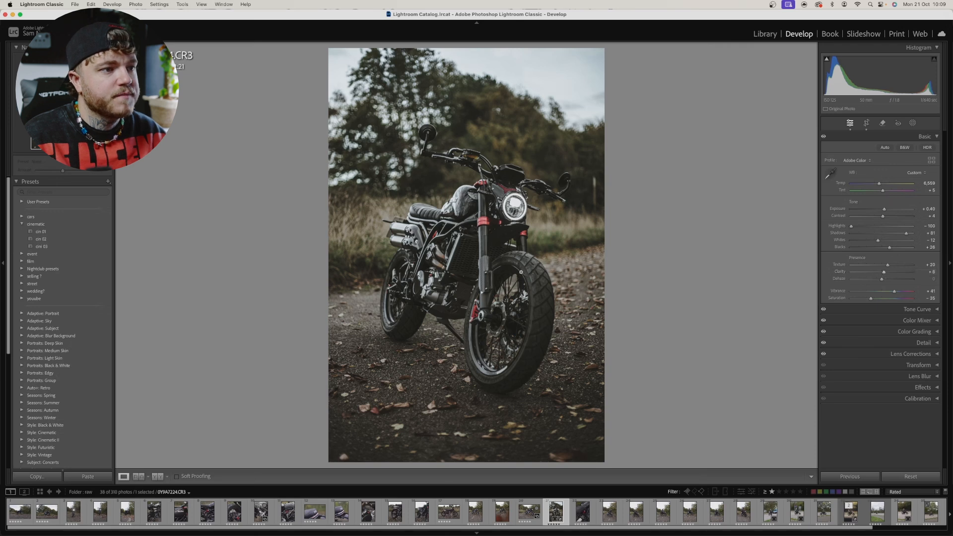
click(467, 220)
drag(546, 326, 412, 298)
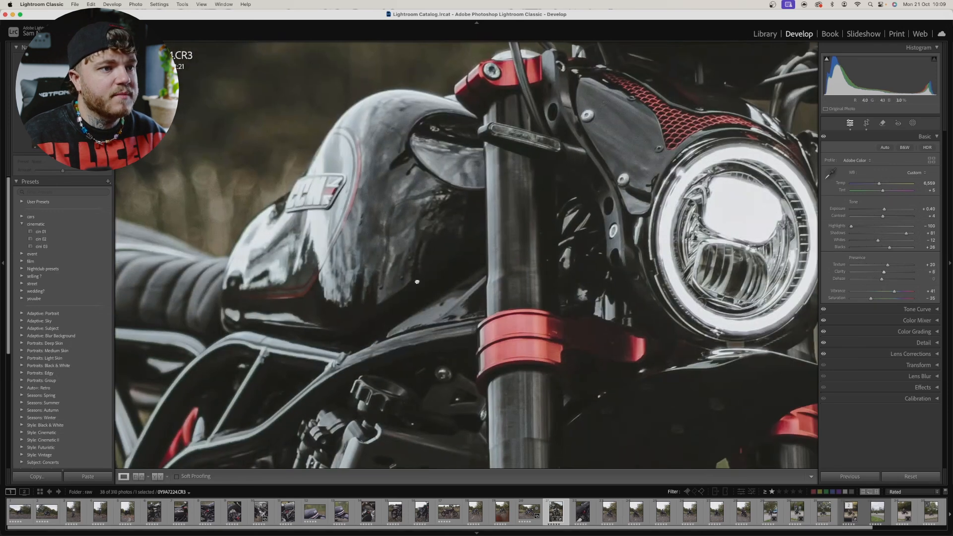
click(412, 298)
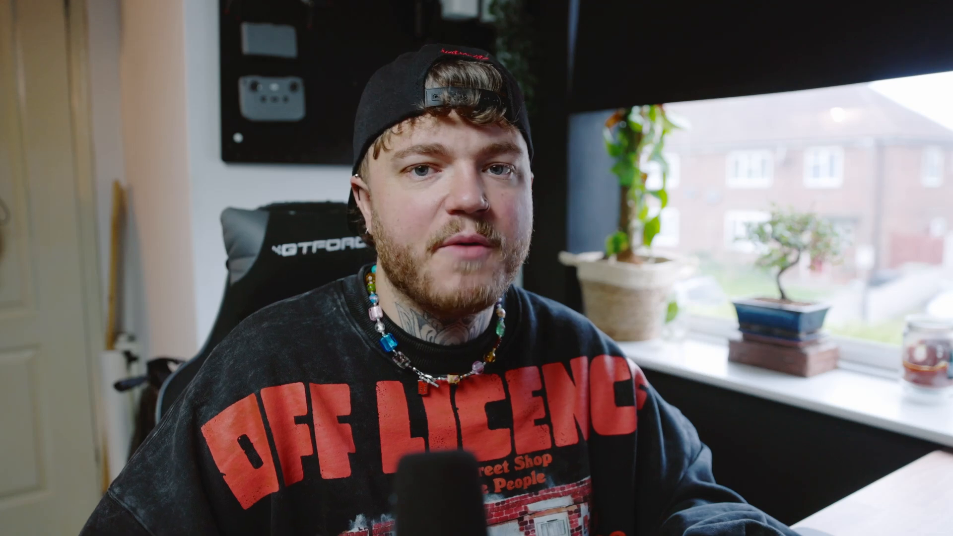
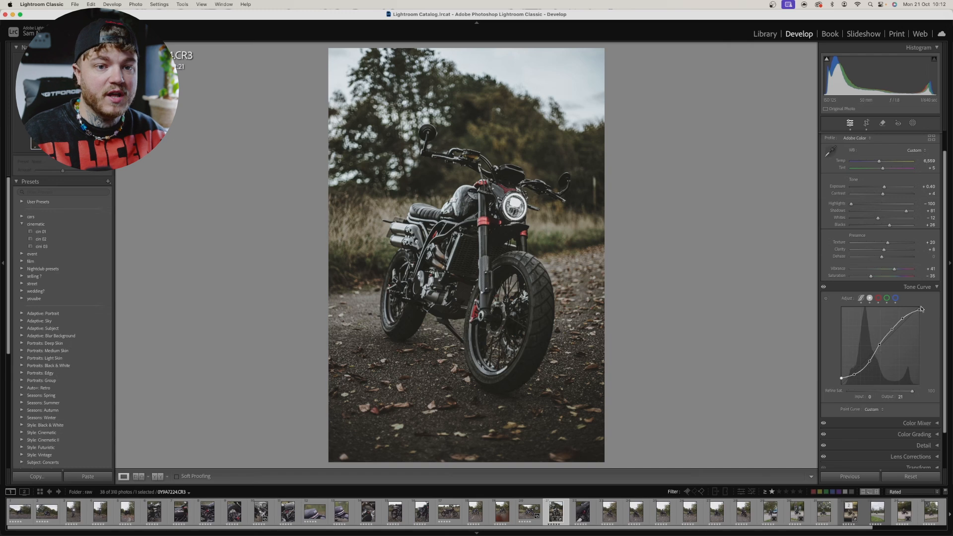
Step: Review the red, green, blue and parametric tone curves of the motorcycle photo, and collapse the Tone Curve settings
click(879, 299)
click(887, 299)
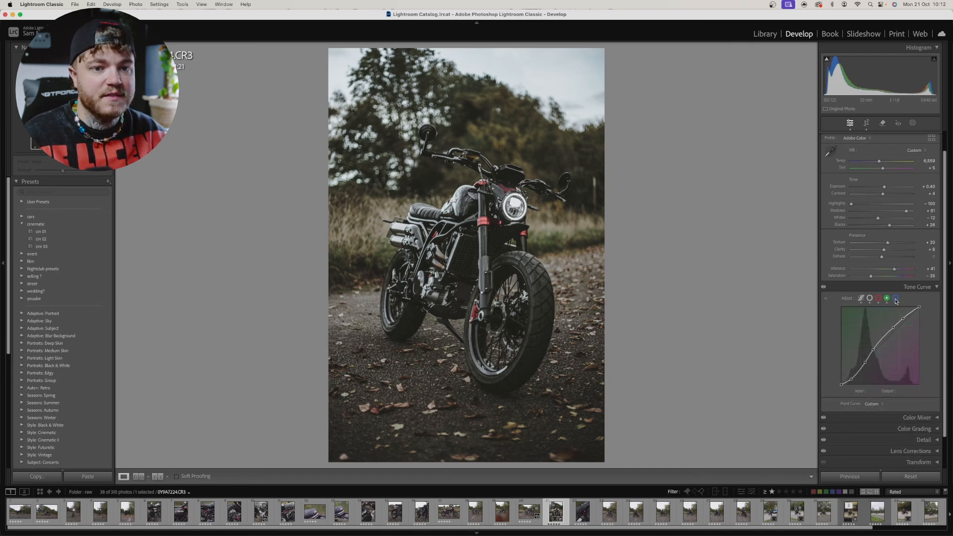
click(896, 299)
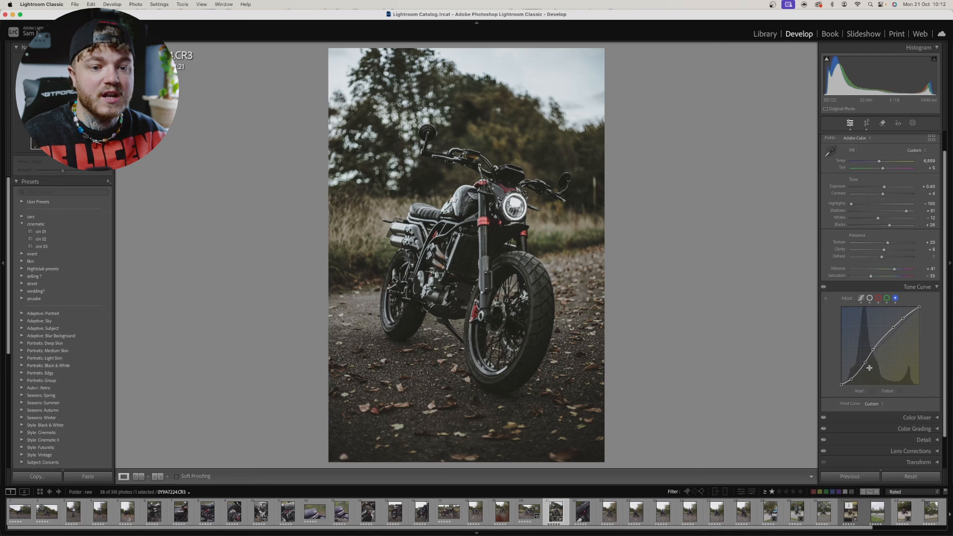
click(862, 299)
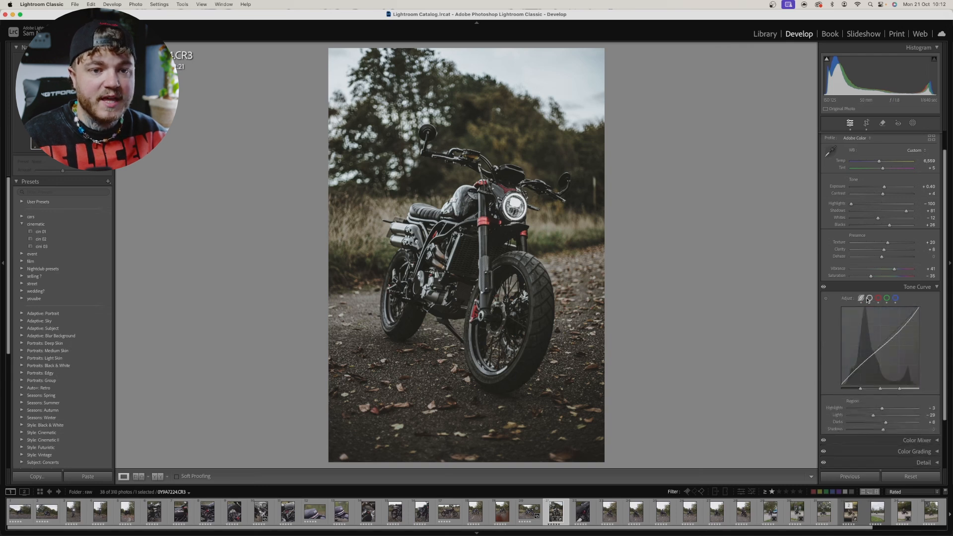
click(936, 287)
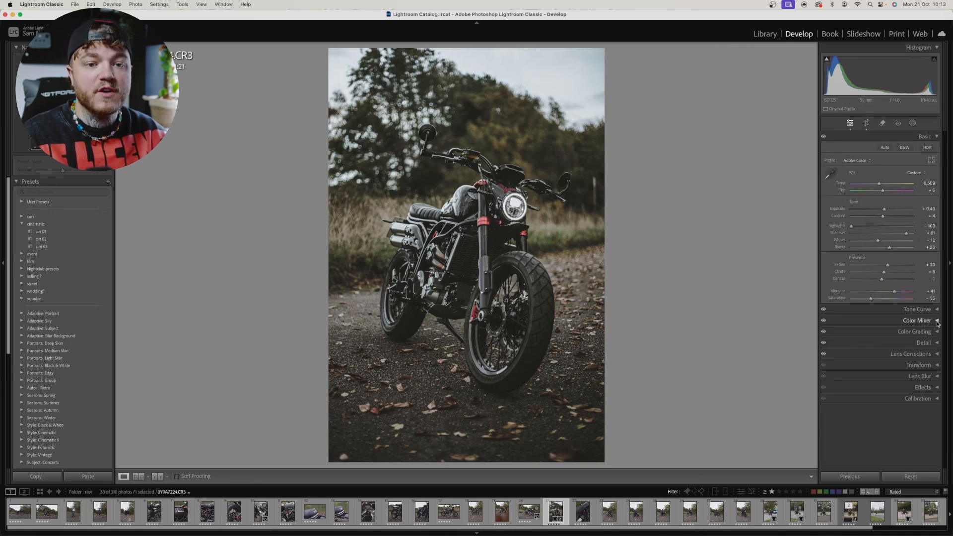
Step: In the Color Mixer, set the orange Saturation to +23 and Hue to -11, and slightly lower the orange Luminance
click(938, 321)
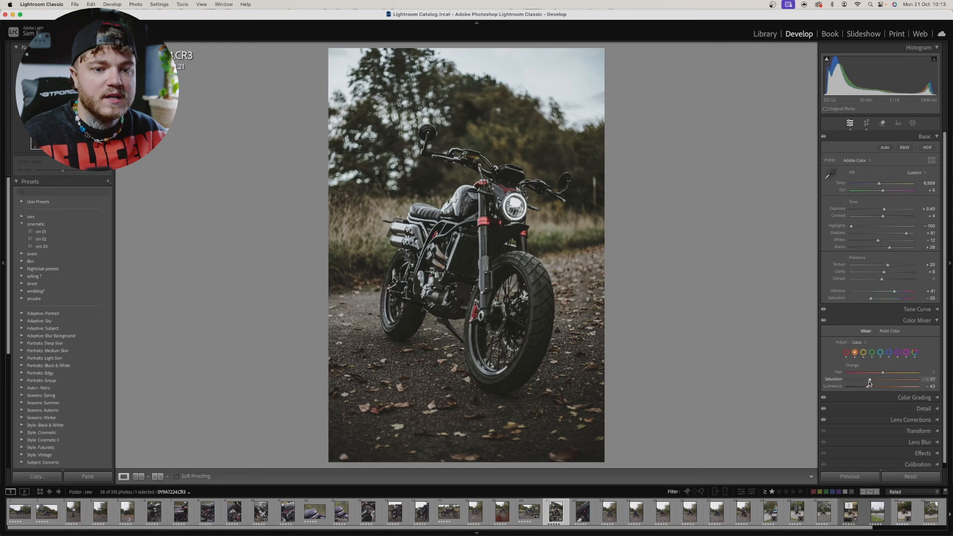
drag(874, 383, 887, 378)
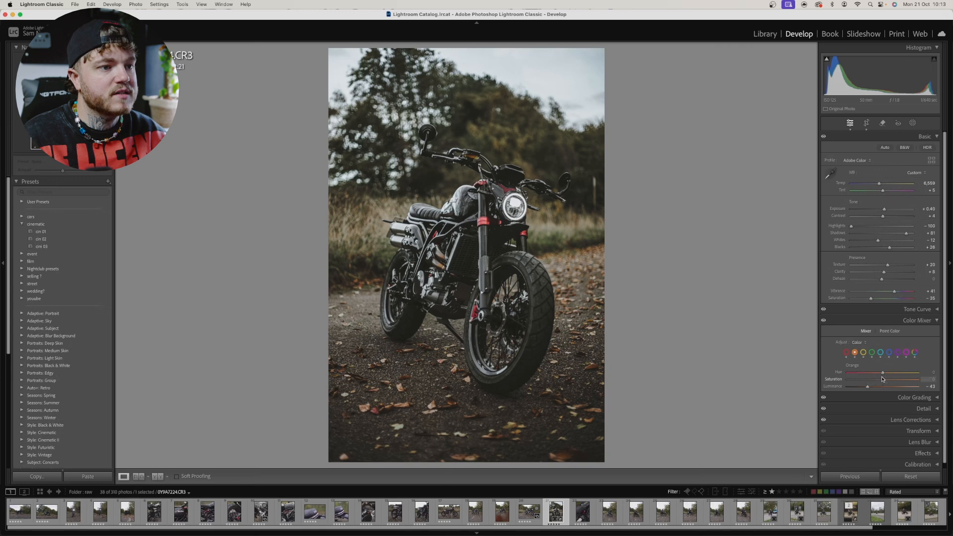
drag(883, 380, 891, 380)
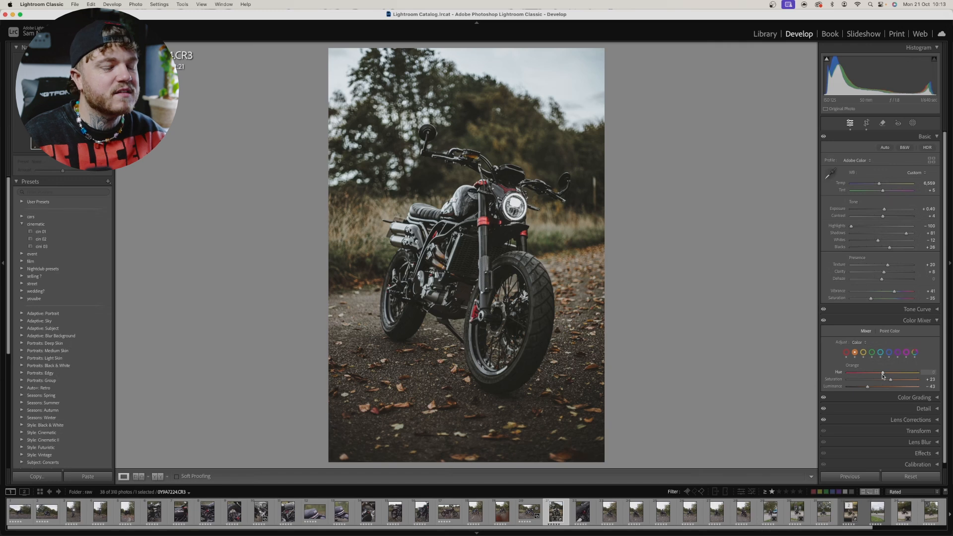
mouse_move(883, 376)
mouse_down()
mouse_move(897, 376)
mouse_move(881, 374)
mouse_up()
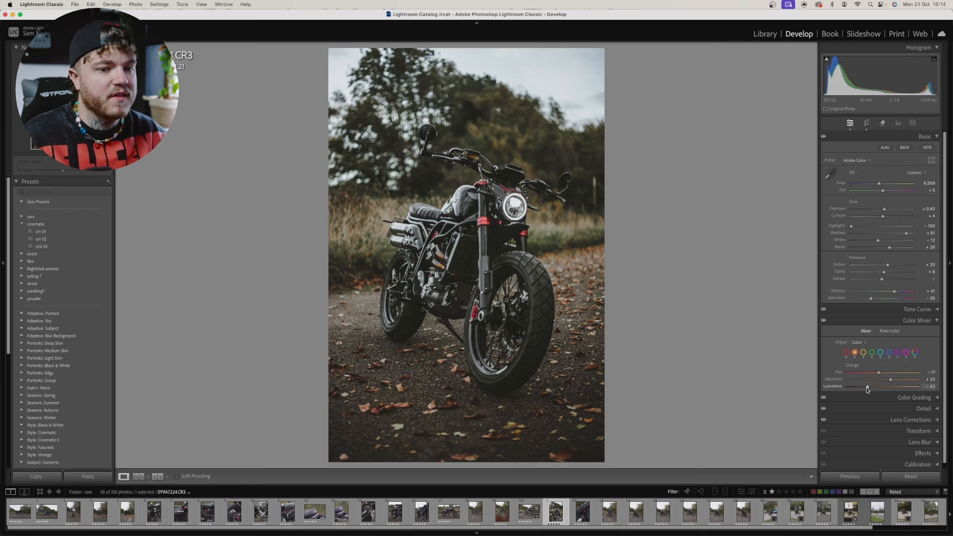
mouse_move(868, 390)
mouse_down()
mouse_move(885, 390)
mouse_move(851, 389)
mouse_move(861, 390)
mouse_up()
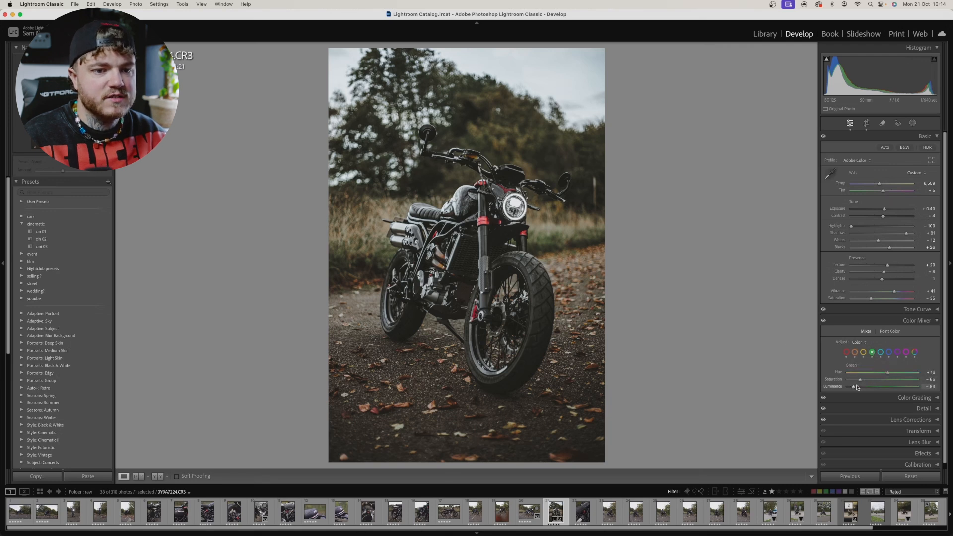
Step: Set the green Saturation to -69 and Luminance to about -46, and lower the green Hue in the Color Mixer
mouse_move(861, 382)
mouse_down()
mouse_move(875, 382)
mouse_move(850, 382)
mouse_move(868, 381)
mouse_up()
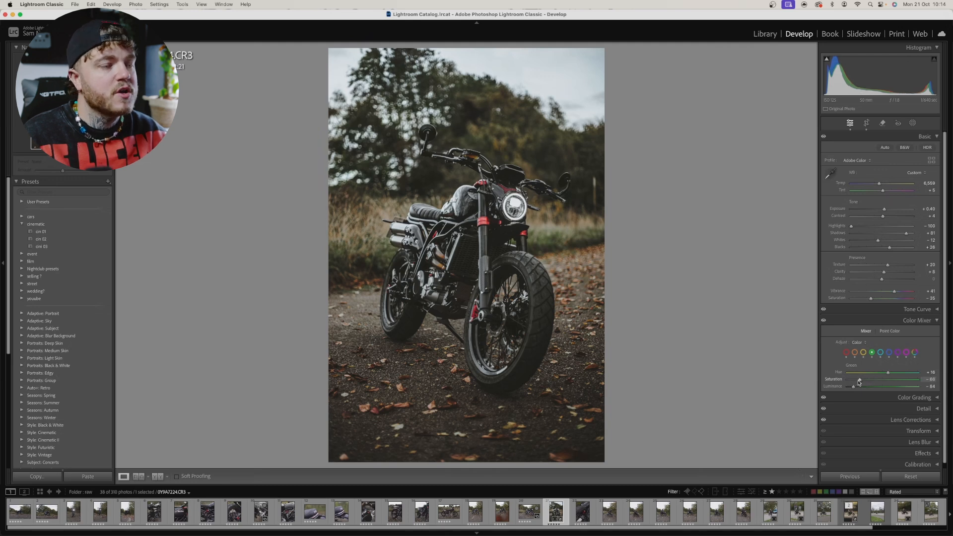
mouse_move(860, 382)
mouse_down()
mouse_move(908, 378)
mouse_move(842, 381)
mouse_move(865, 381)
mouse_up()
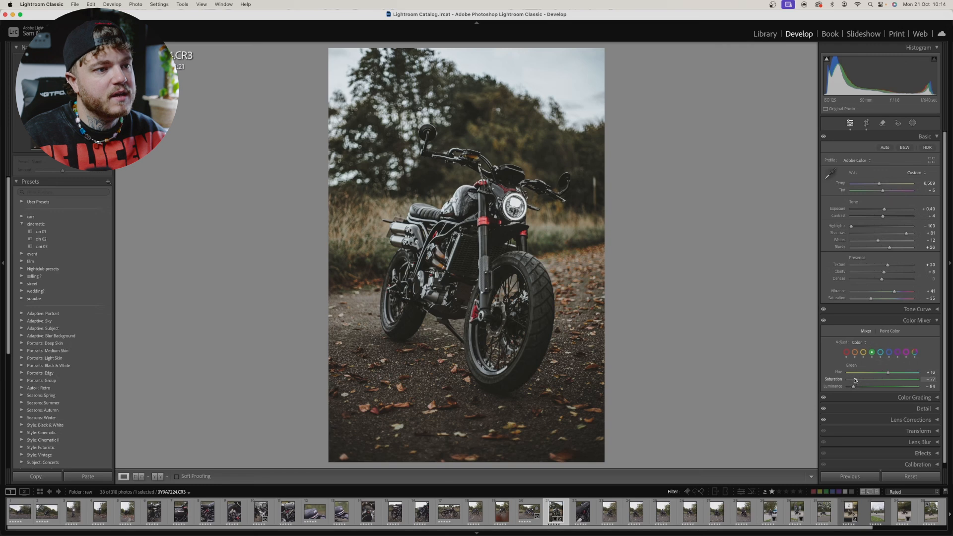
mouse_move(858, 381)
mouse_down()
mouse_move(868, 387)
mouse_move(854, 387)
mouse_move(880, 387)
mouse_move(869, 388)
mouse_up()
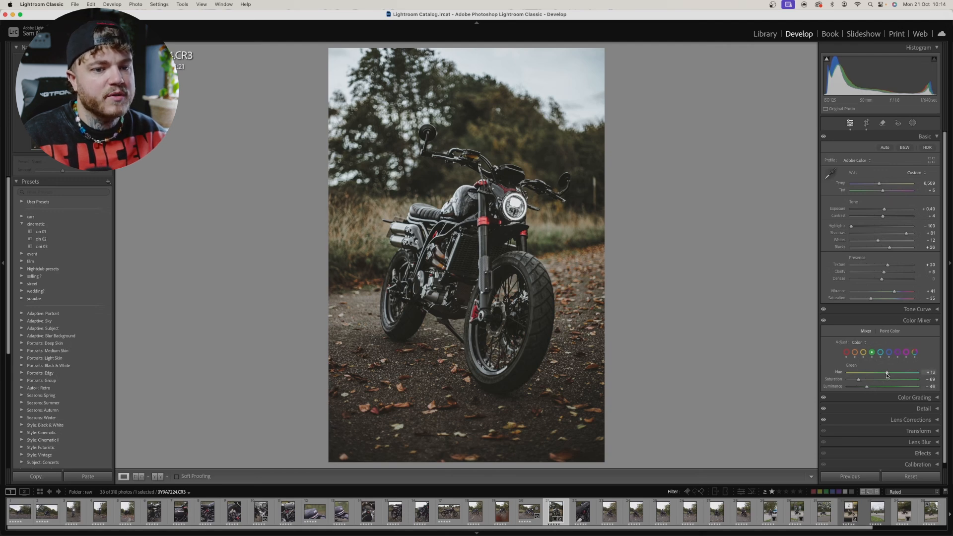
drag(887, 374, 882, 374)
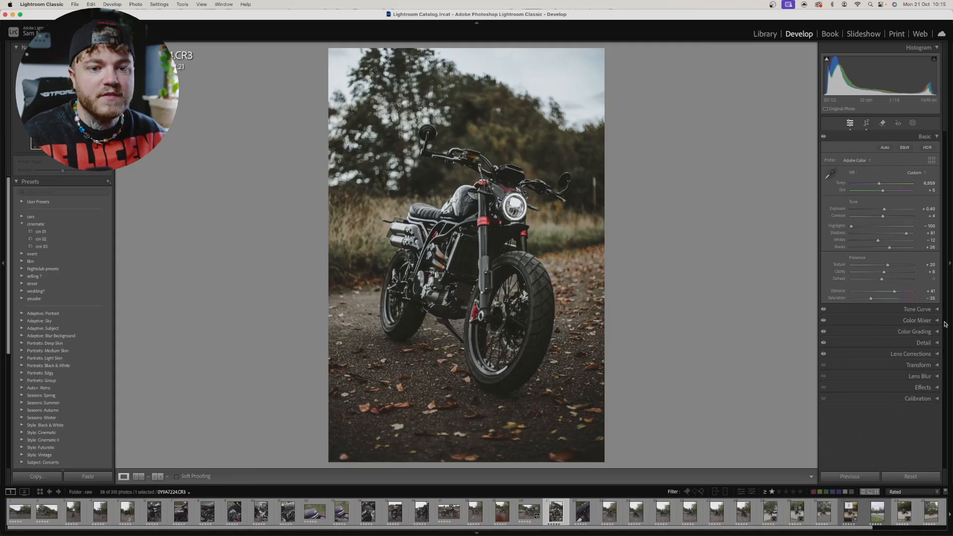
Step: Tint the Shadows in Color Grading towards a warm yellow-orange, hue about 47 and saturation about 11, and collapse the settings
click(923, 331)
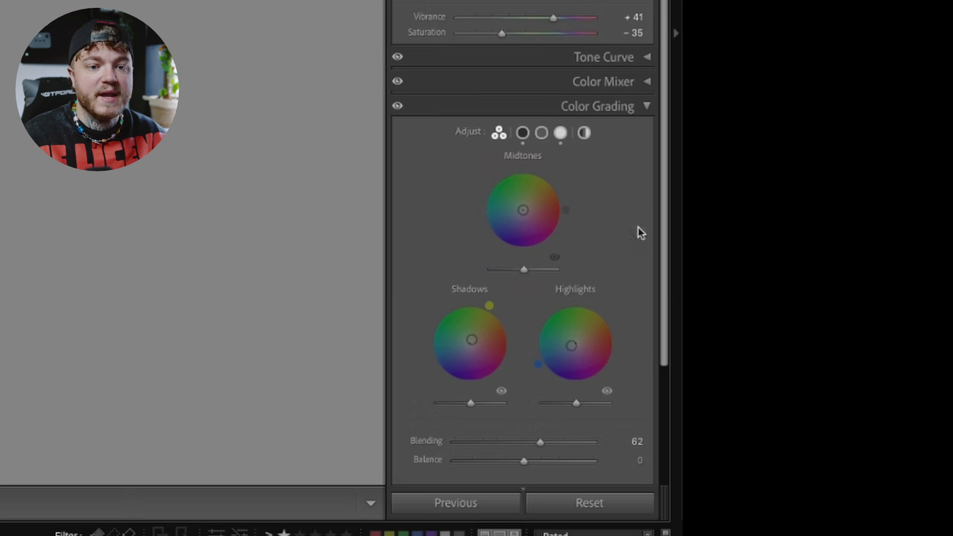
scroll(616, 246, down, 2)
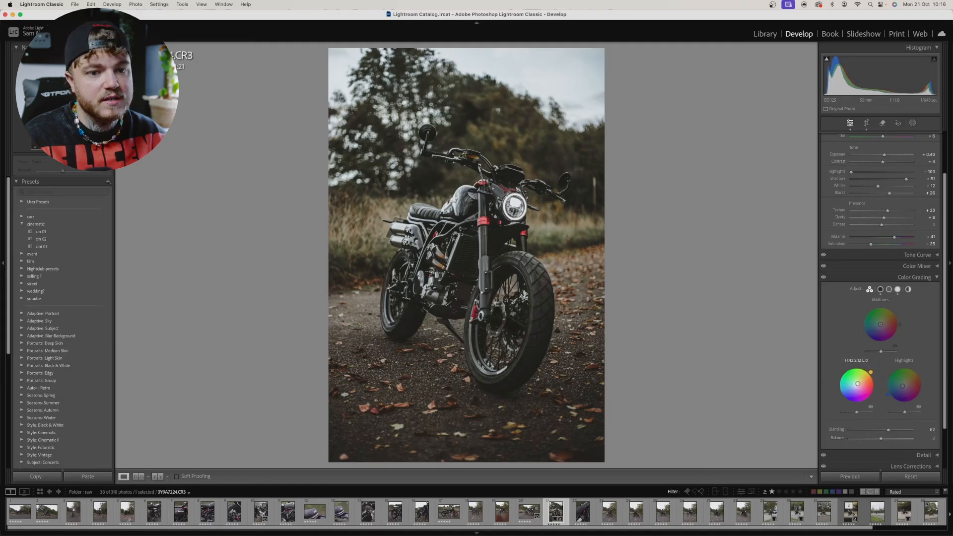
drag(857, 384, 858, 384)
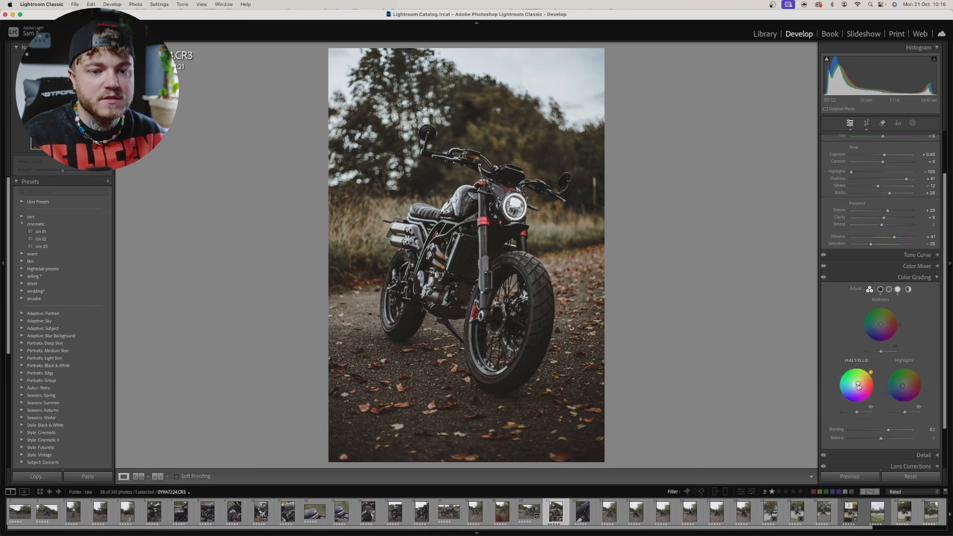
mouse_move(858, 384)
mouse_down()
mouse_move(869, 376)
mouse_move(859, 383)
mouse_up()
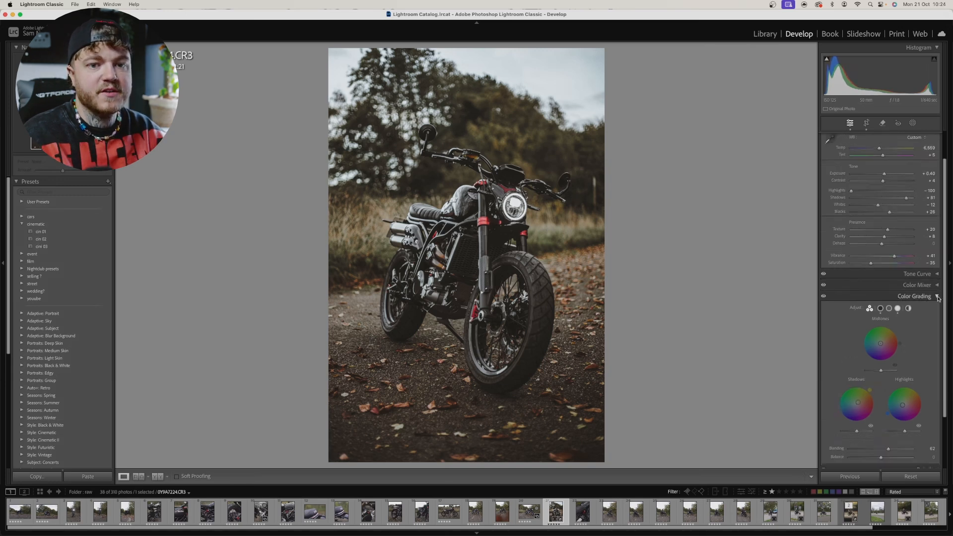
click(937, 295)
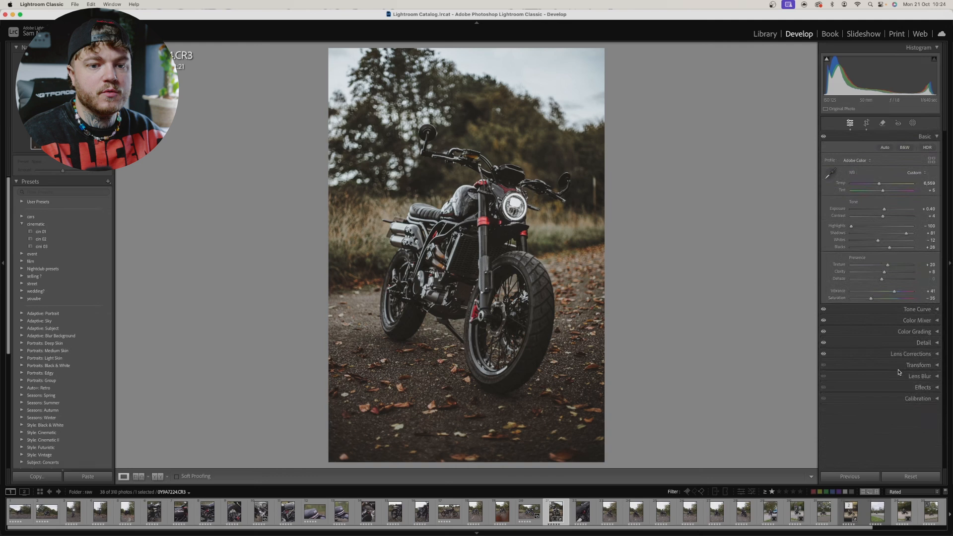
Step: Expand the Detail settings and position the zoomed preview over a metal part of the motorcycle to examine its sharpness
click(926, 346)
scroll(930, 395, down, 3)
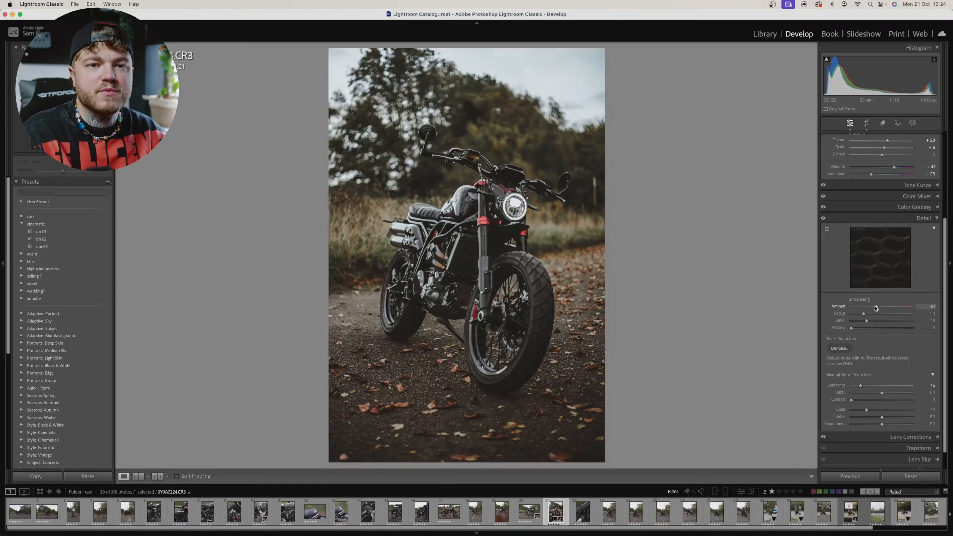
scroll(931, 371, up, 3)
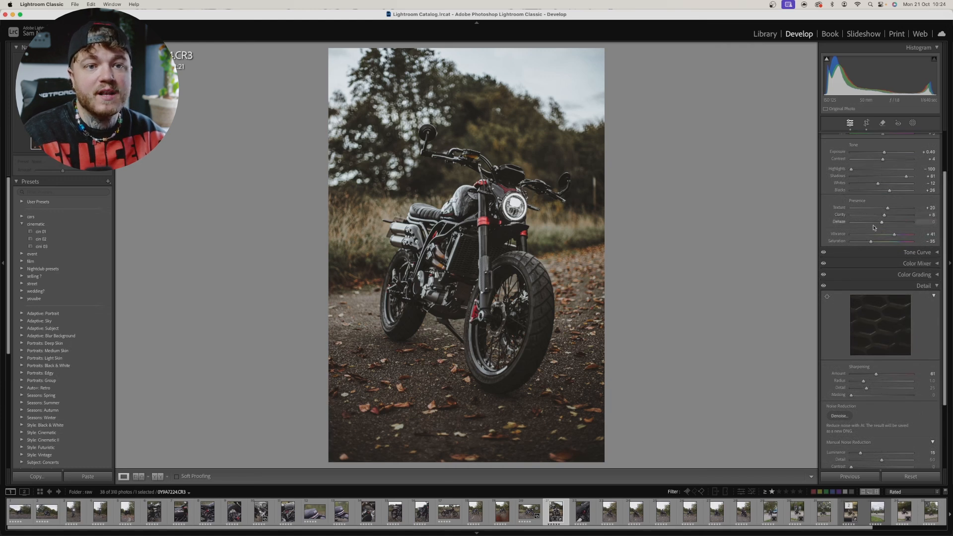
scroll(889, 322, down, 3)
click(878, 311)
click(878, 312)
click(887, 308)
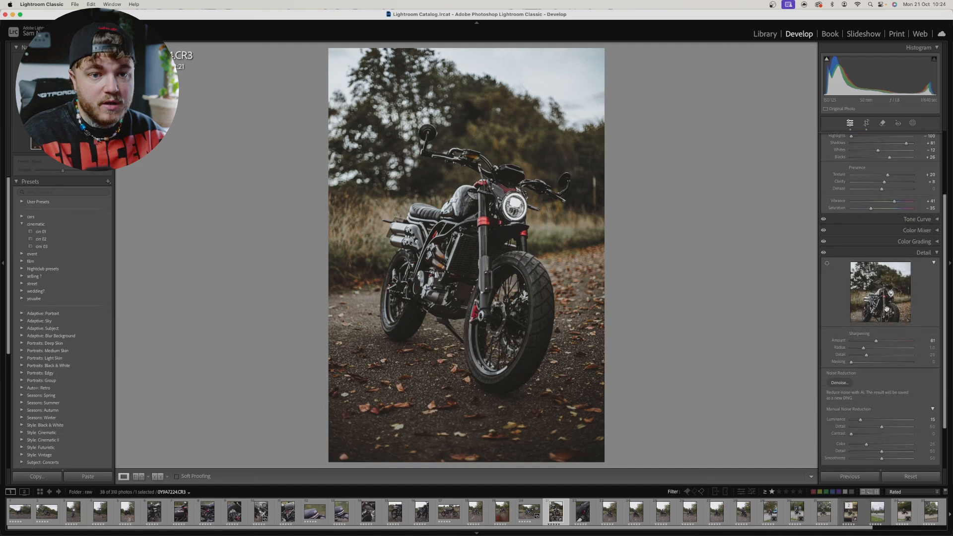
click(885, 300)
mouse_move(884, 301)
mouse_down()
mouse_move(847, 315)
mouse_move(881, 302)
mouse_move(884, 285)
mouse_move(875, 286)
mouse_up()
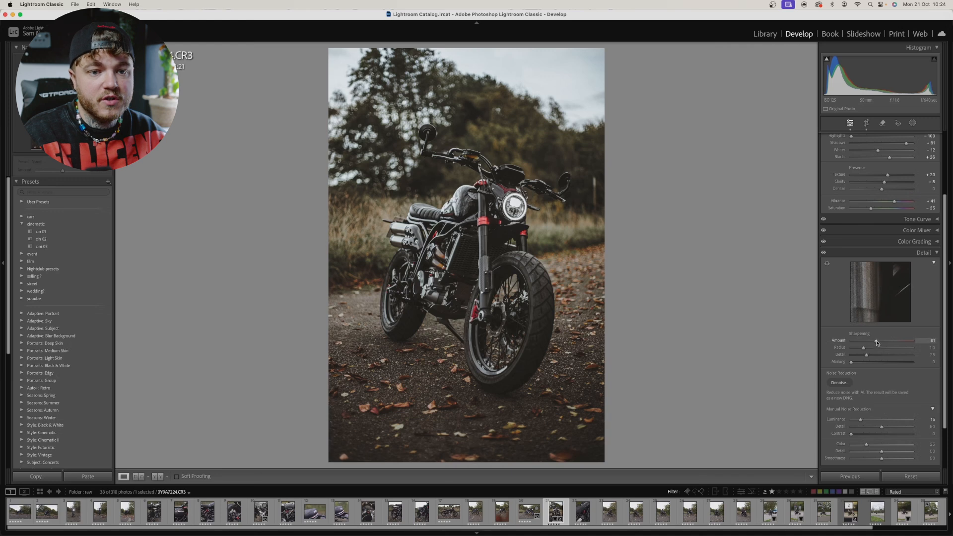
Step: Set the sharpening Amount to 52 and Luminance noise reduction to about 20, judging the handlebar area in the preview, and collapse Detail
drag(877, 340, 895, 309)
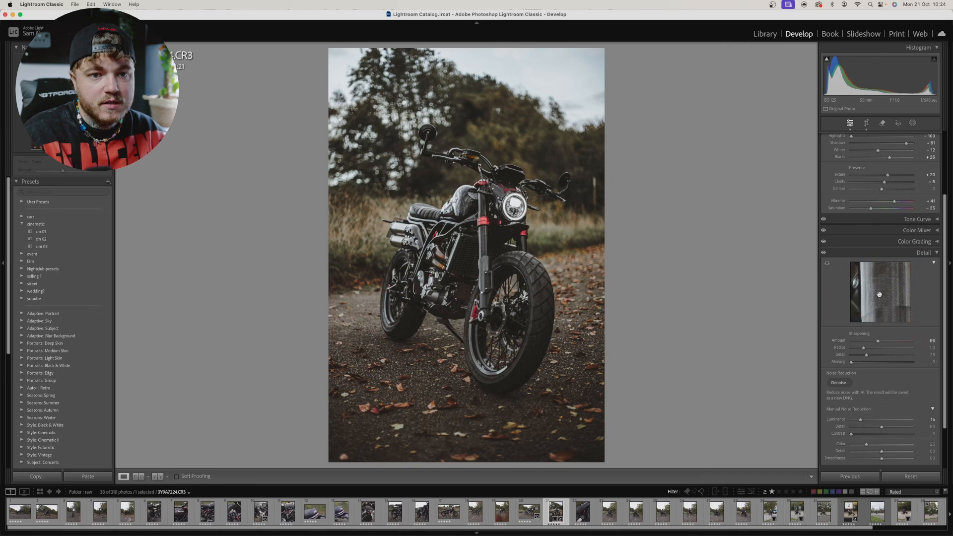
click(878, 296)
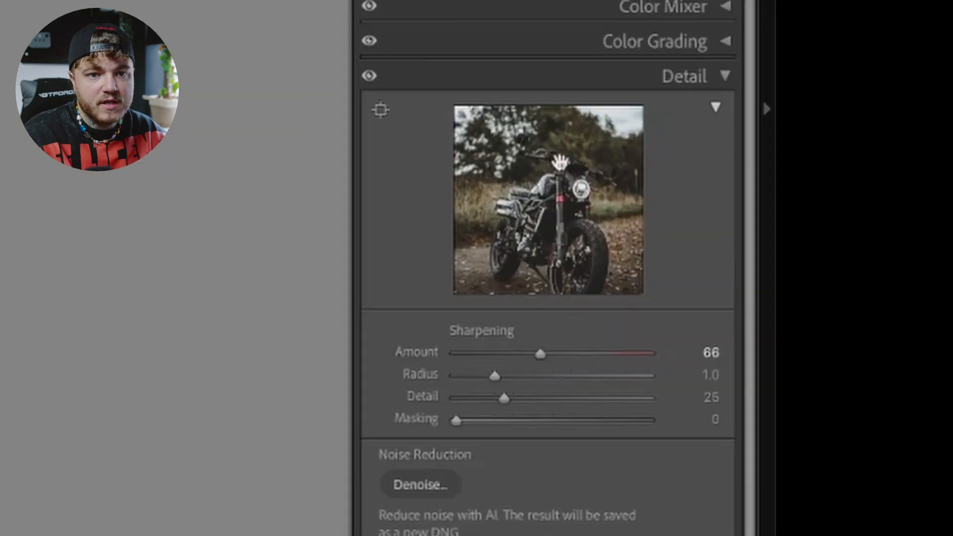
click(890, 283)
mouse_move(564, 198)
mouse_down()
mouse_move(632, 219)
mouse_move(553, 210)
mouse_up()
drag(540, 353, 562, 352)
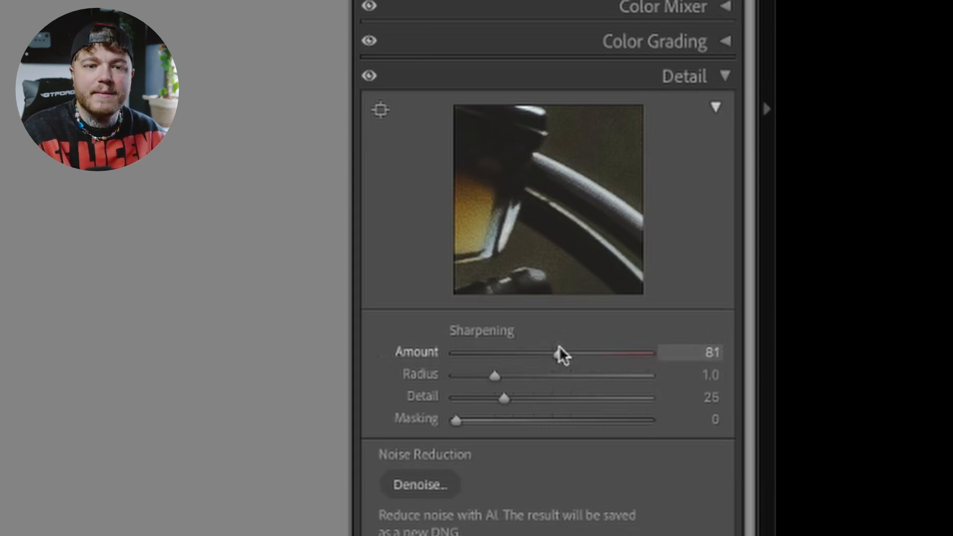
drag(557, 353, 518, 353)
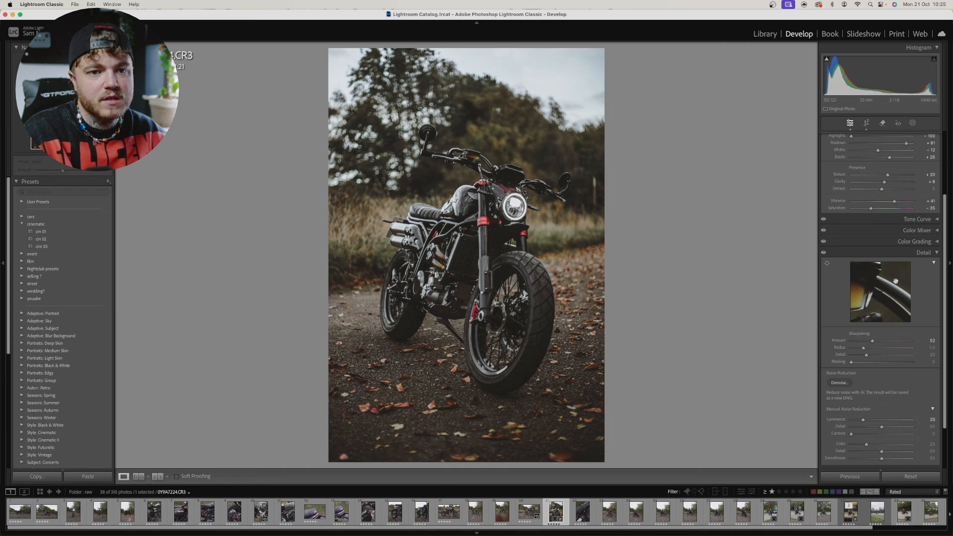
click(936, 255)
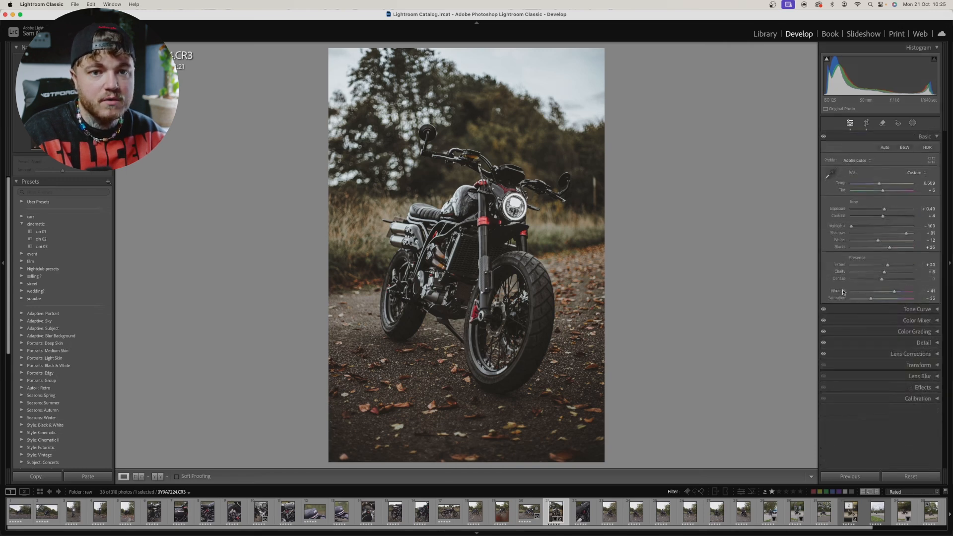
Step: Try enabling Profile Corrections in Lens Corrections, turn them off again and collapse the settings
click(912, 342)
click(838, 366)
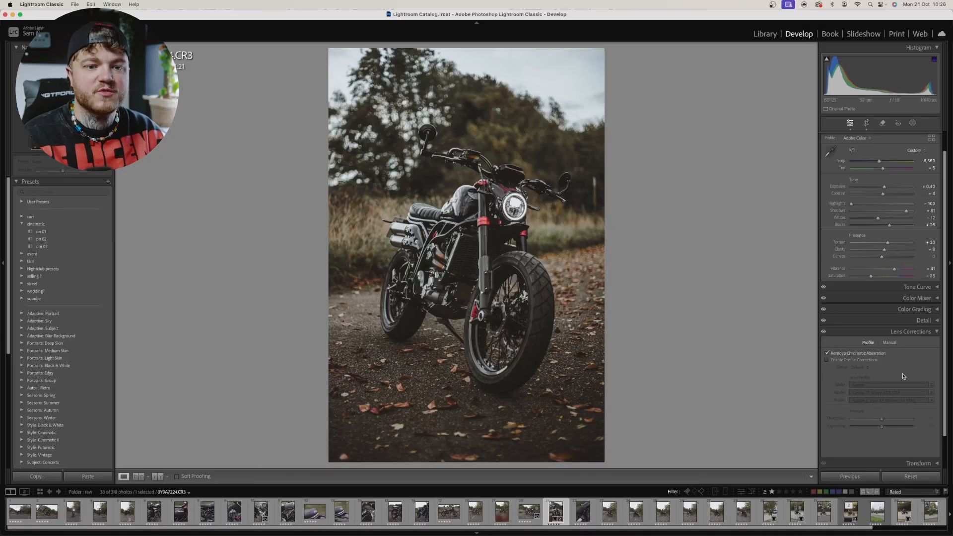
click(847, 361)
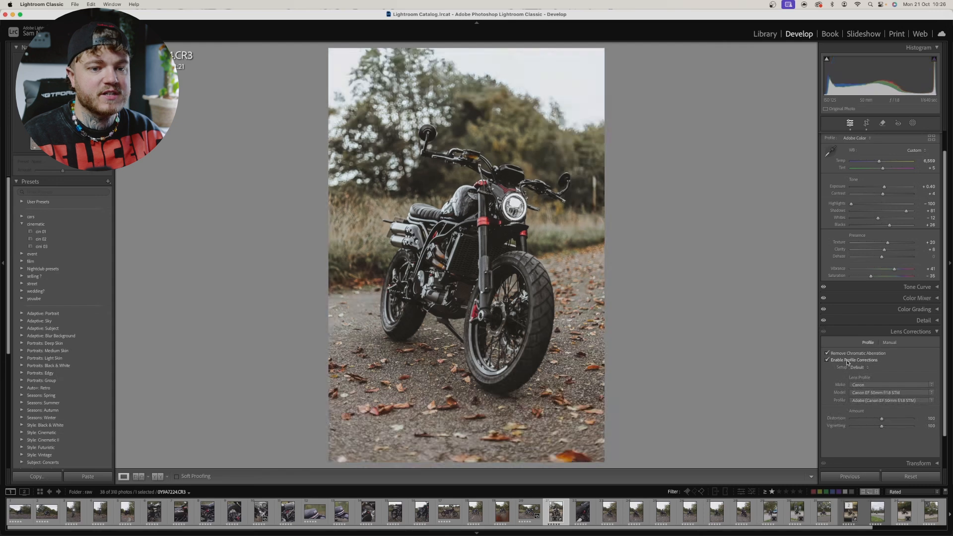
click(848, 361)
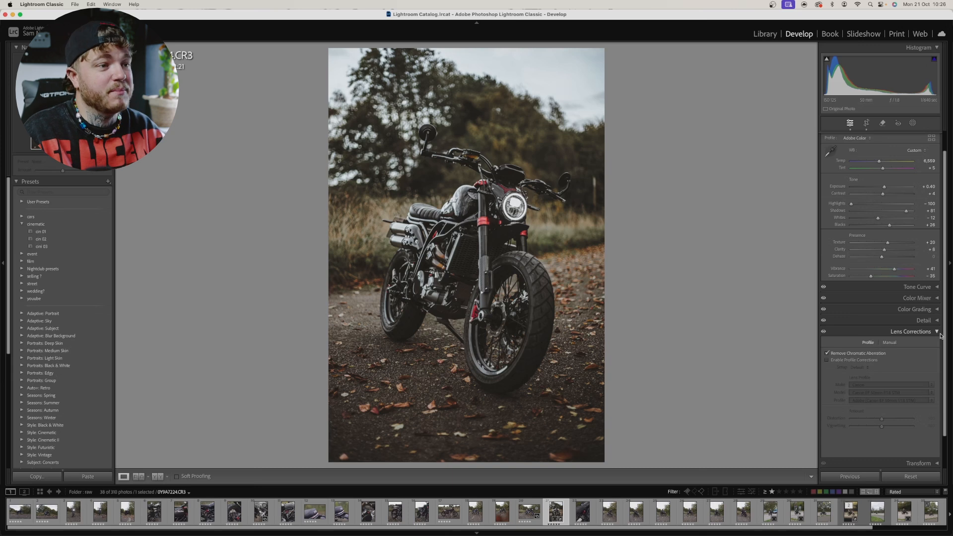
click(940, 333)
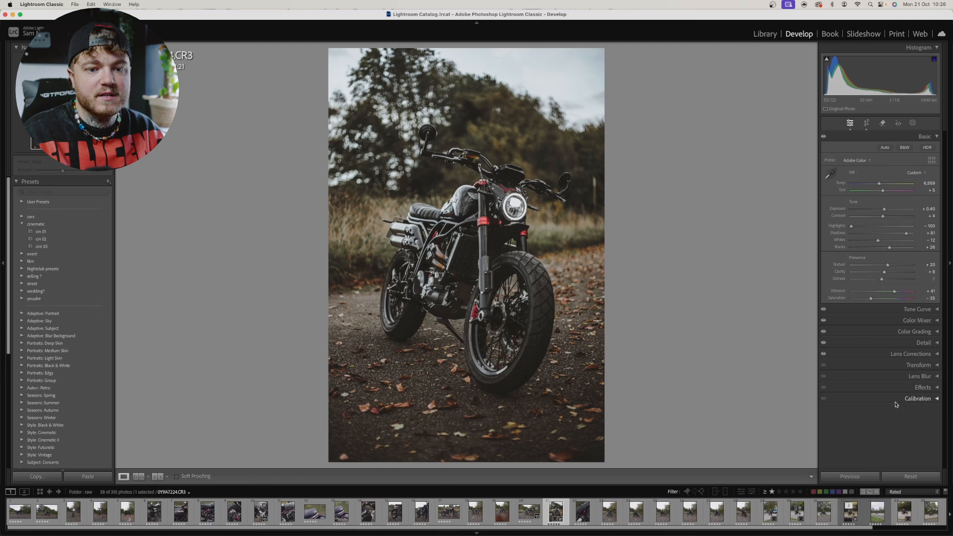
Step: Look over the post-crop vignetting and grain options in the Effects settings, and collapse them
click(930, 389)
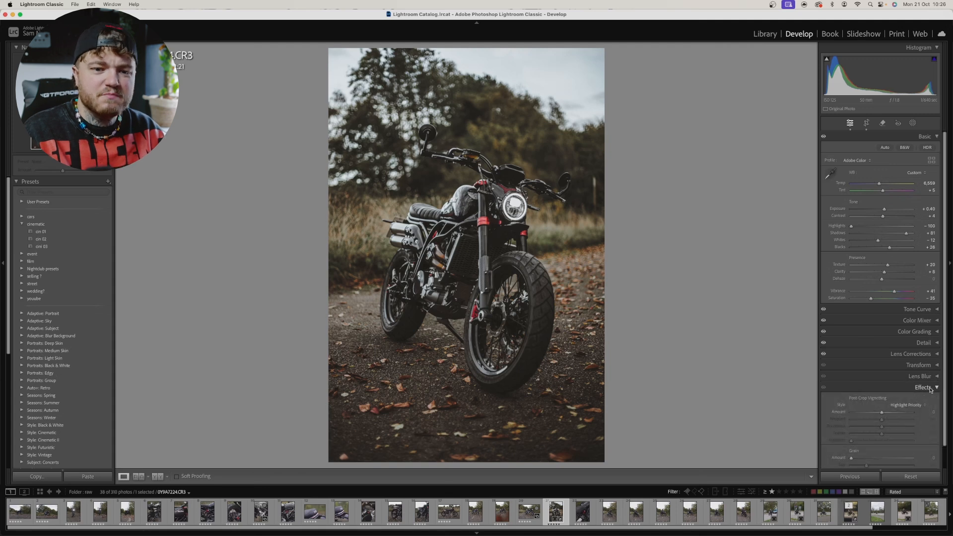
scroll(930, 389, down, 1)
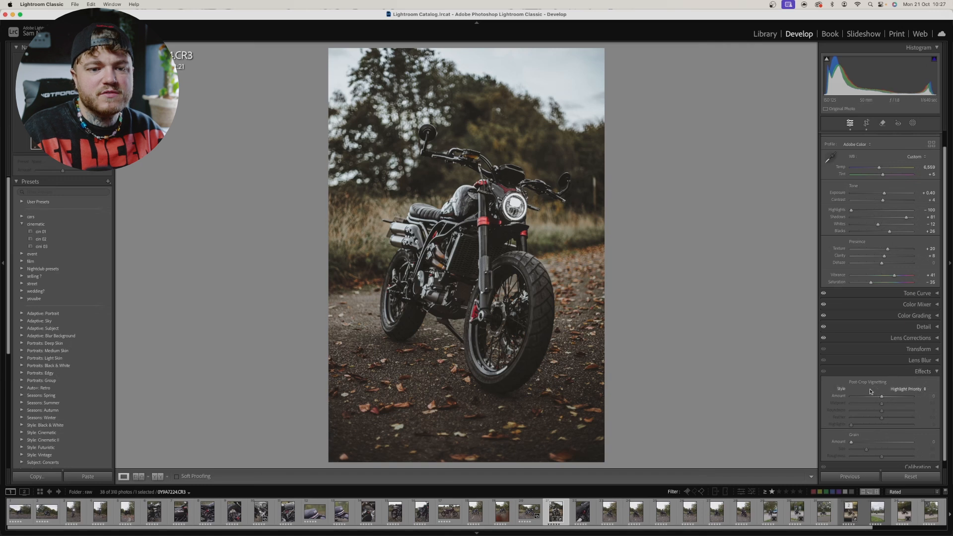
click(932, 373)
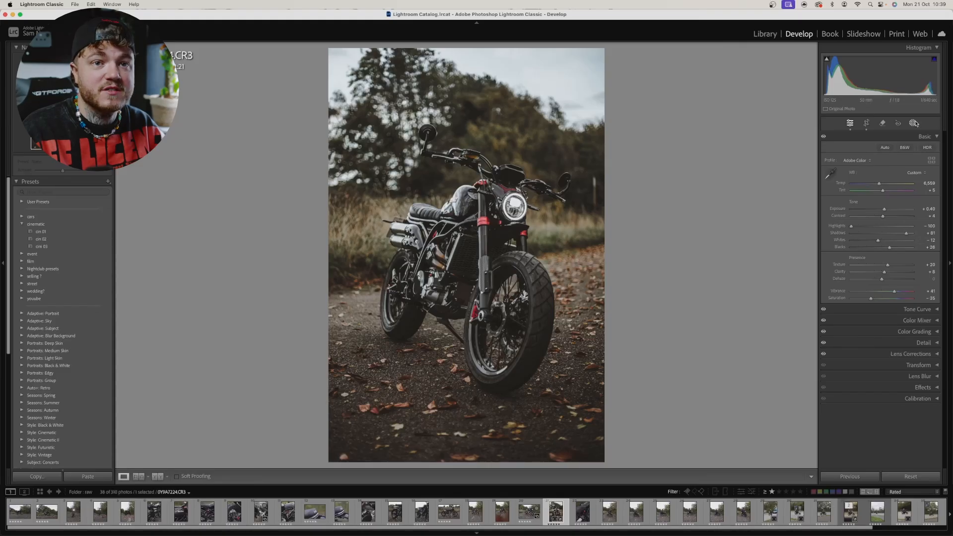
Step: Add a linear gradient mask that fades upward from the photo's bottom edge across the leafy ground to the front wheel
click(917, 124)
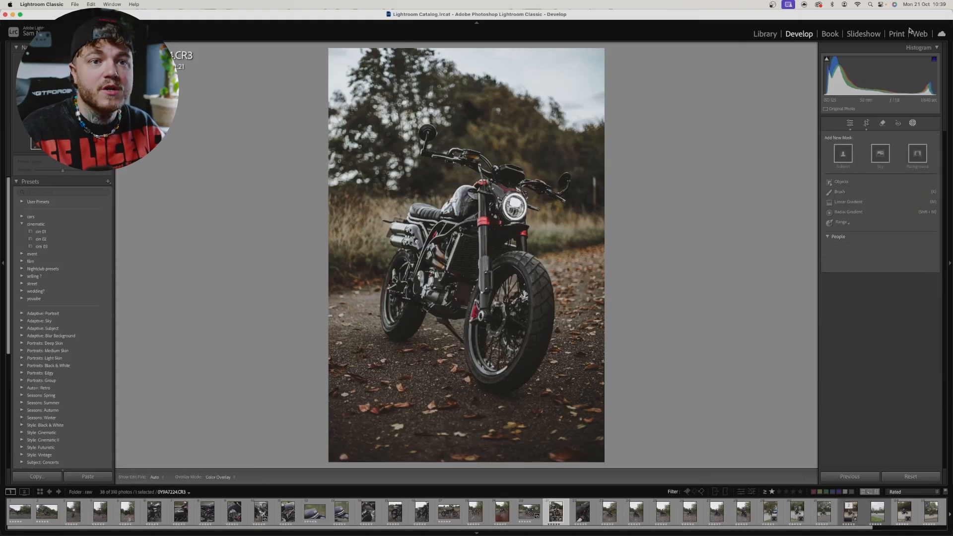
click(862, 204)
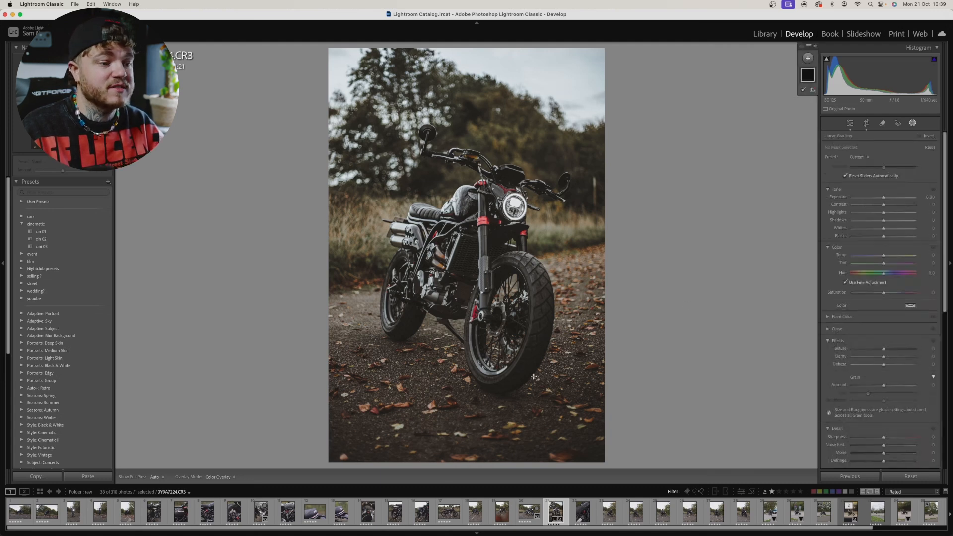
drag(483, 452, 482, 347)
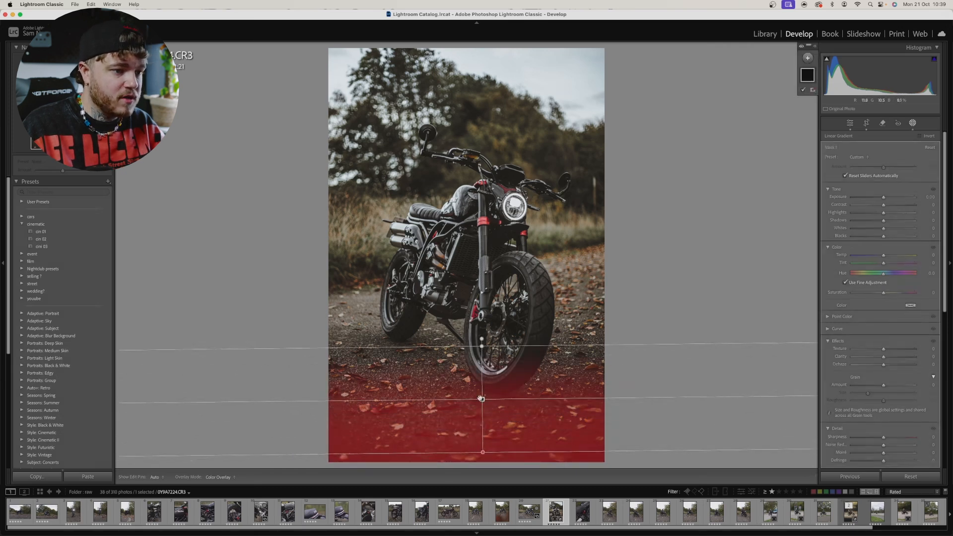
drag(480, 399, 479, 413)
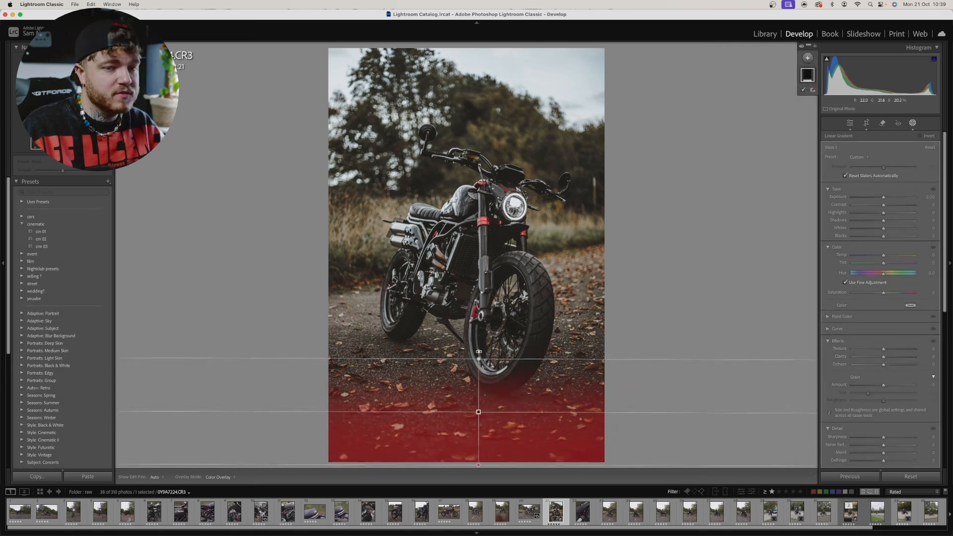
Step: Darken the ground gradient with Exposure -0.49, Shadows -41 and Whites about -30, and level its fade line slightly
drag(884, 197, 879, 198)
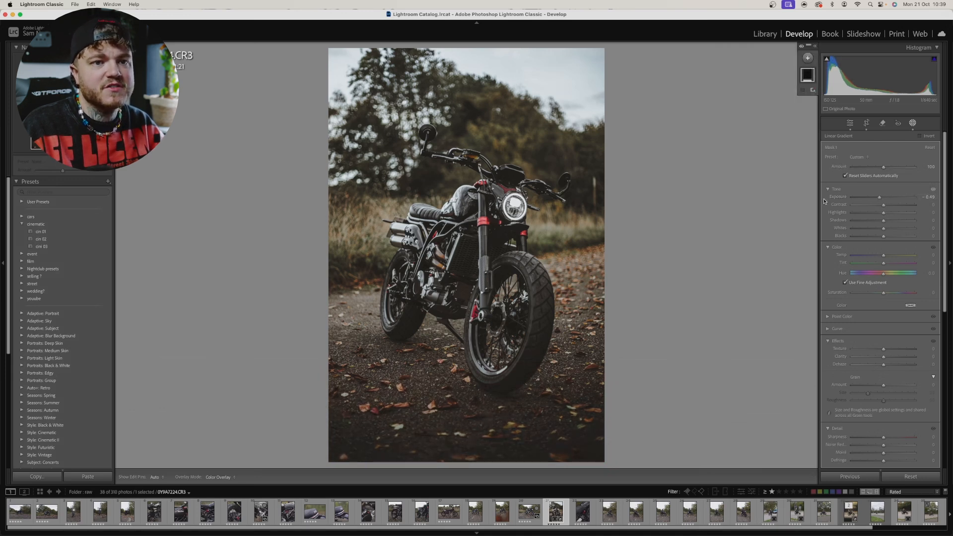
mouse_move(869, 222)
mouse_down()
mouse_move(880, 225)
mouse_move(870, 222)
mouse_up()
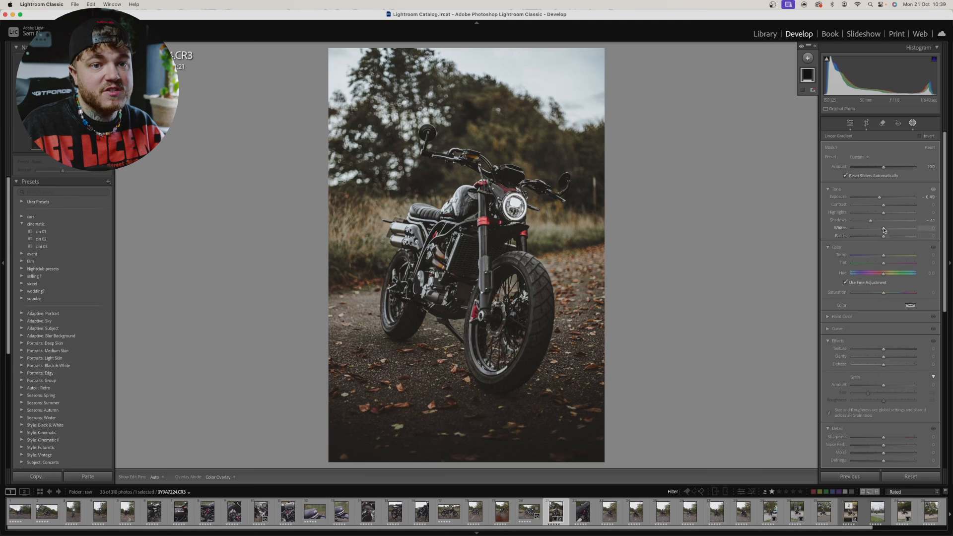
drag(884, 230, 875, 229)
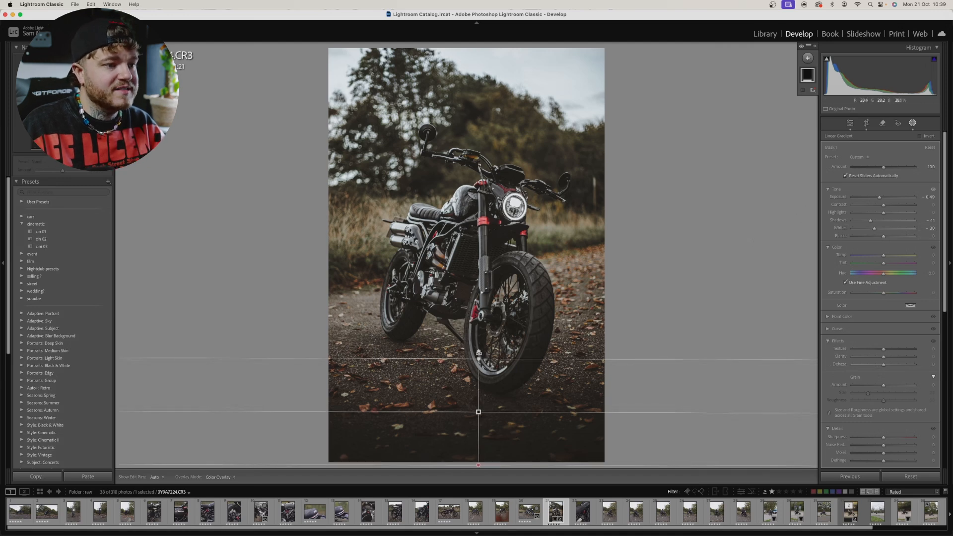
drag(479, 352, 479, 352)
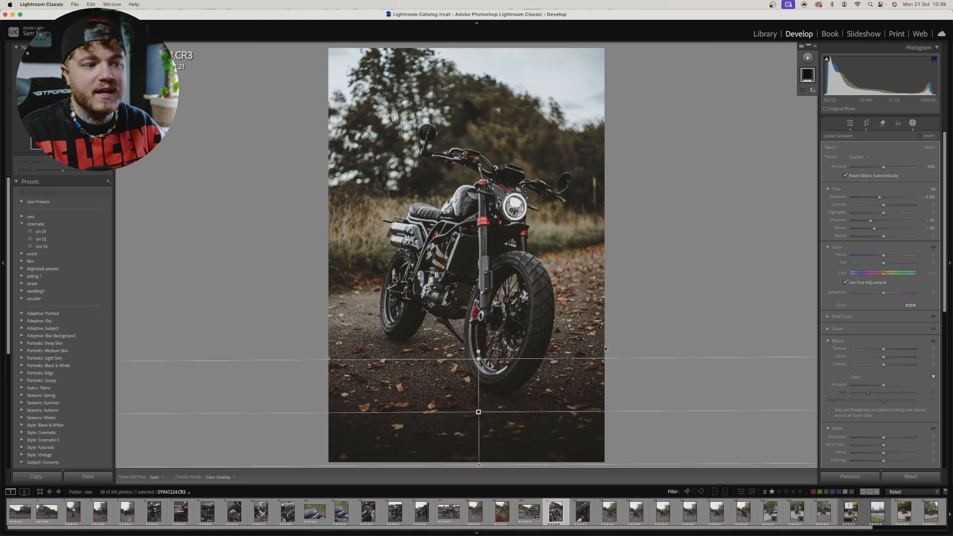
Step: Add a radial gradient mask over the trees in the photo's upper-left corner, with Exposure about 1.3 and Dehaze about -20
click(808, 58)
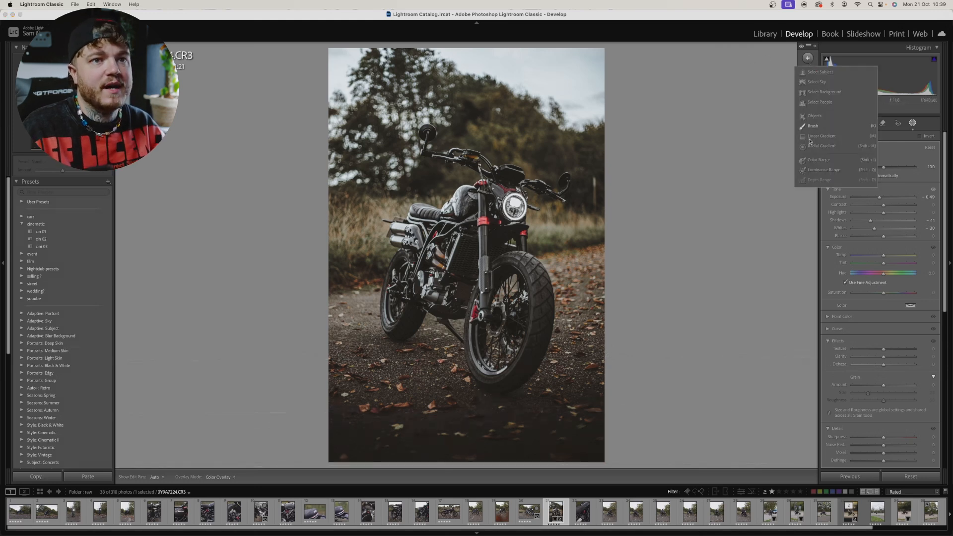
click(813, 147)
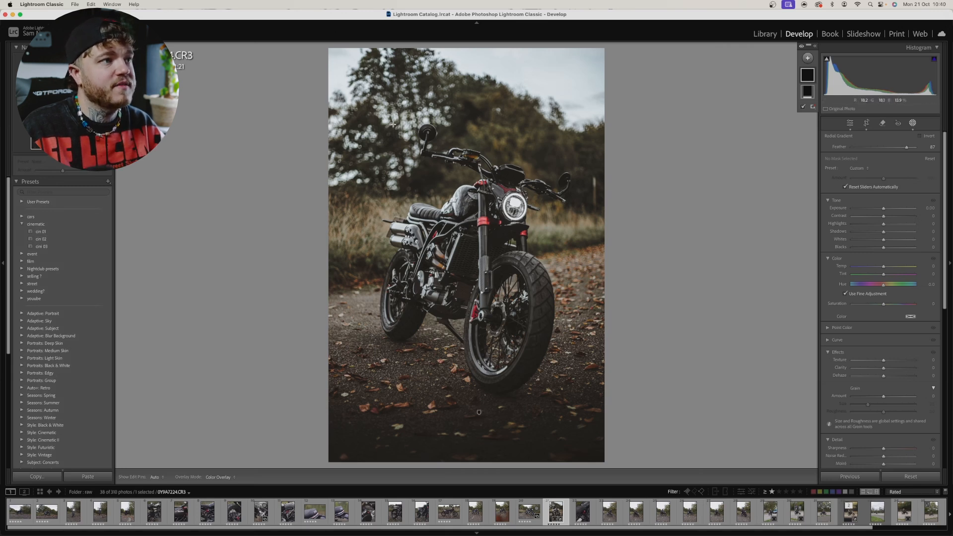
drag(334, 56, 497, 203)
drag(403, 114, 402, 123)
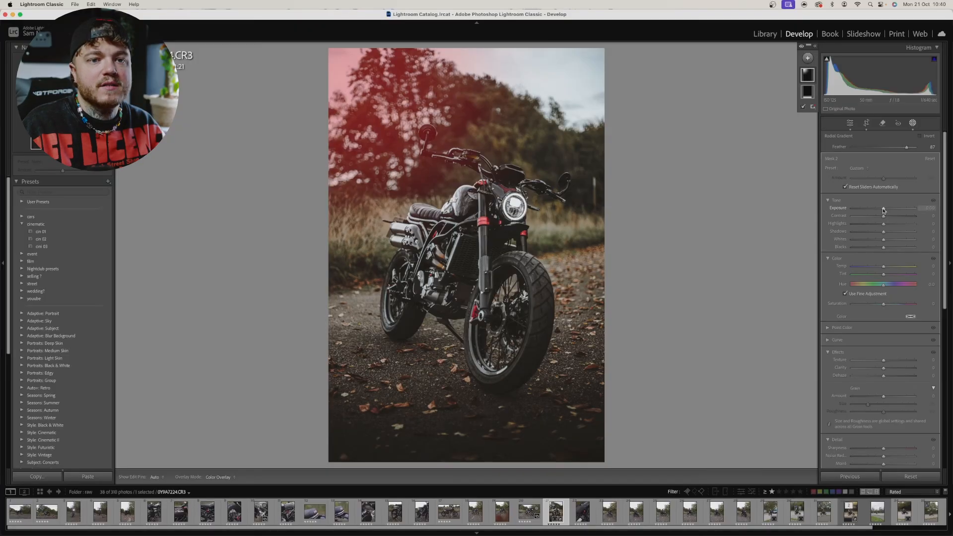
drag(883, 210, 894, 208)
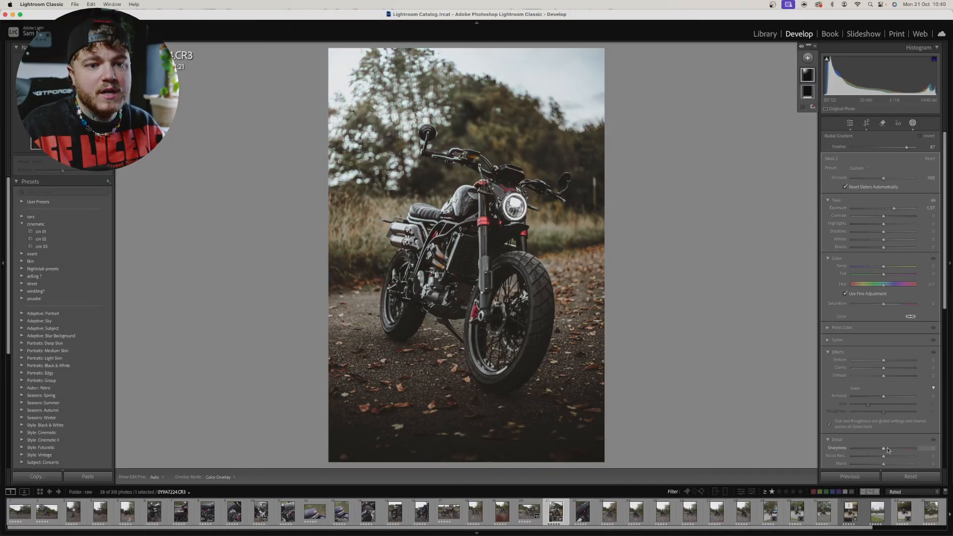
drag(884, 377, 878, 378)
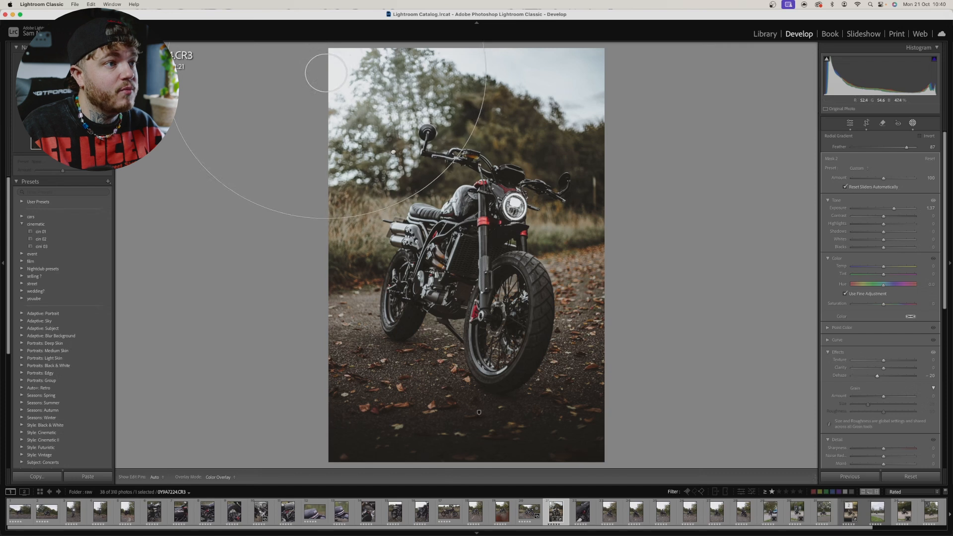
Step: Compare the edited motorcycle photo with the original side by side, and return to the single-photo view
click(850, 123)
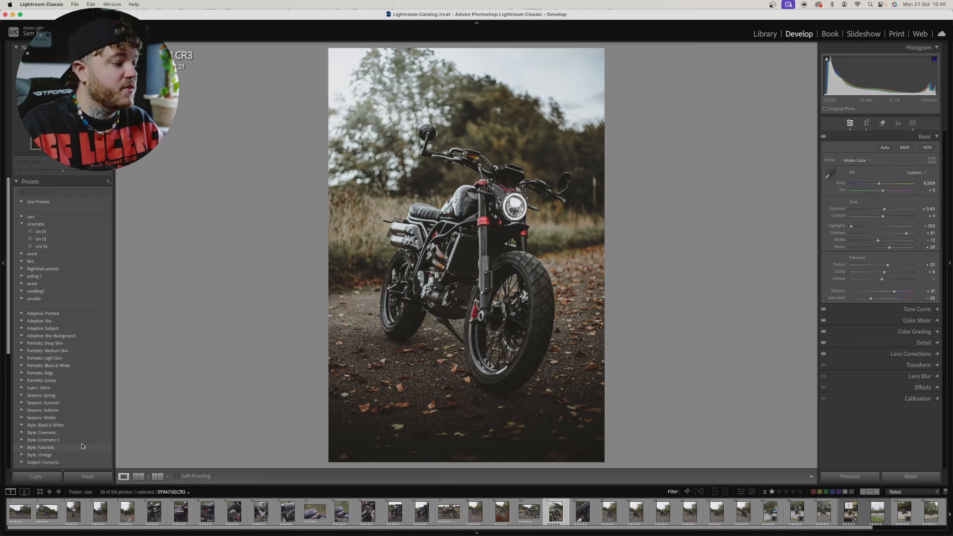
click(157, 476)
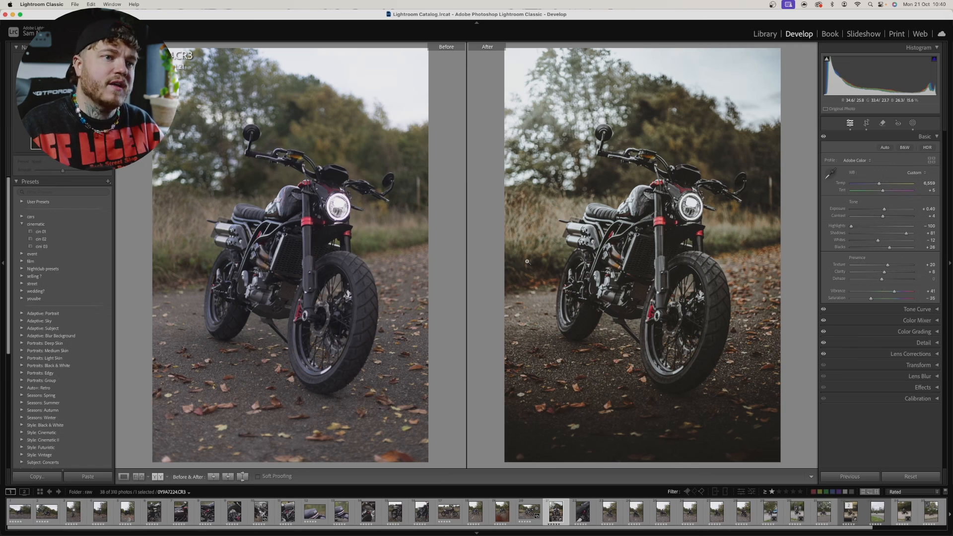
click(124, 477)
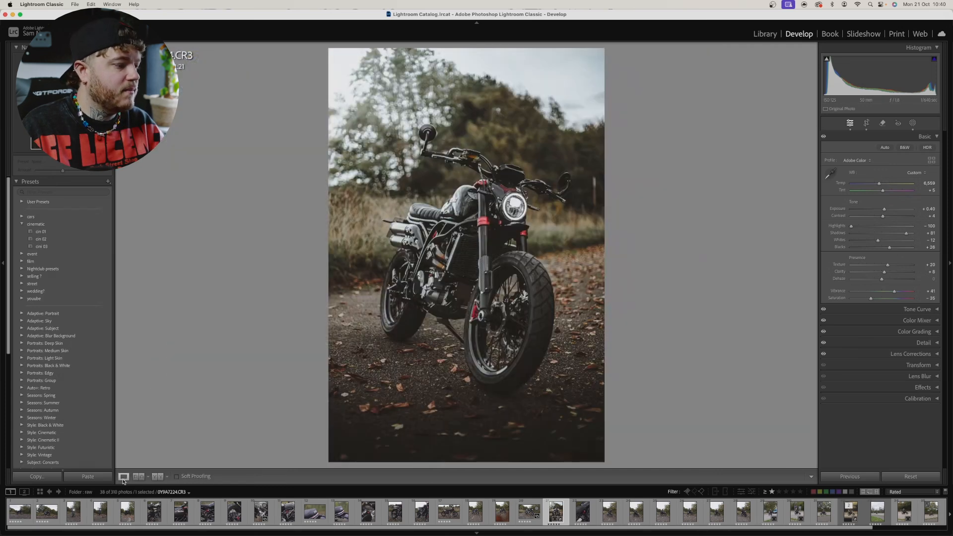
Step: Add a Select Subject mask on the motorcycle and raise its Clarity slightly
click(913, 123)
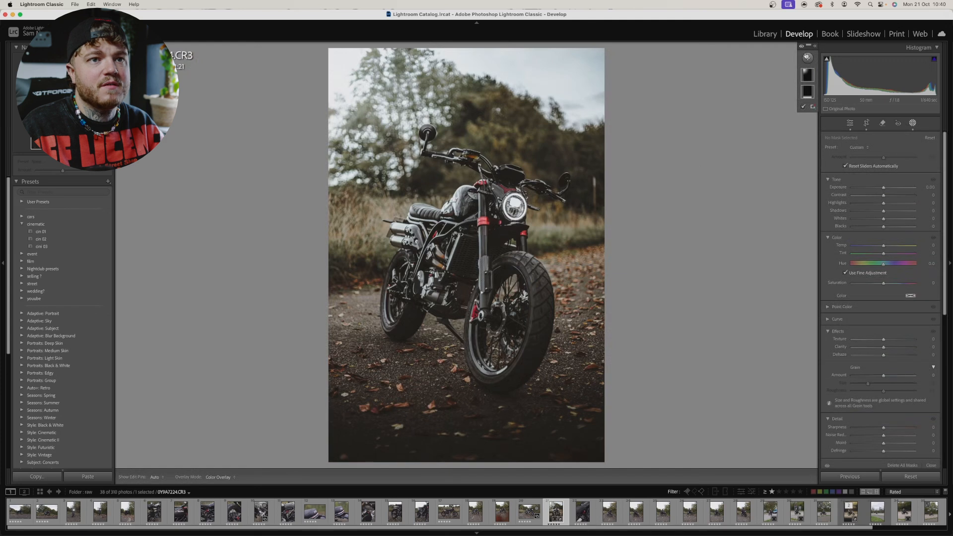
click(807, 58)
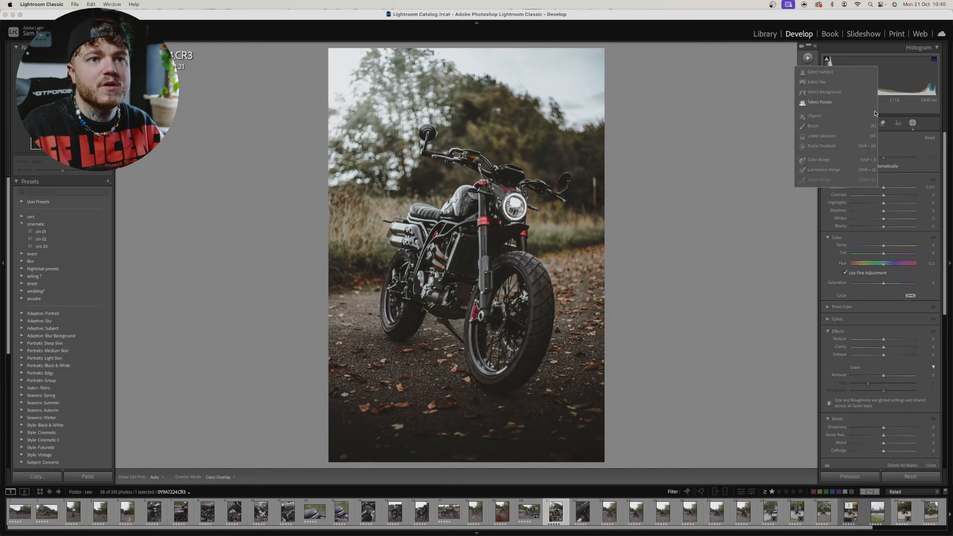
click(826, 71)
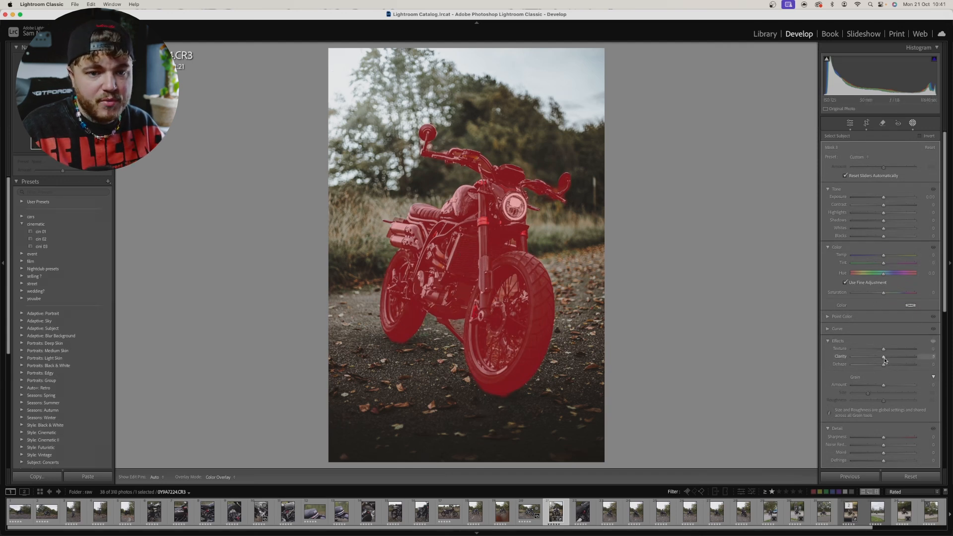
drag(884, 357, 885, 359)
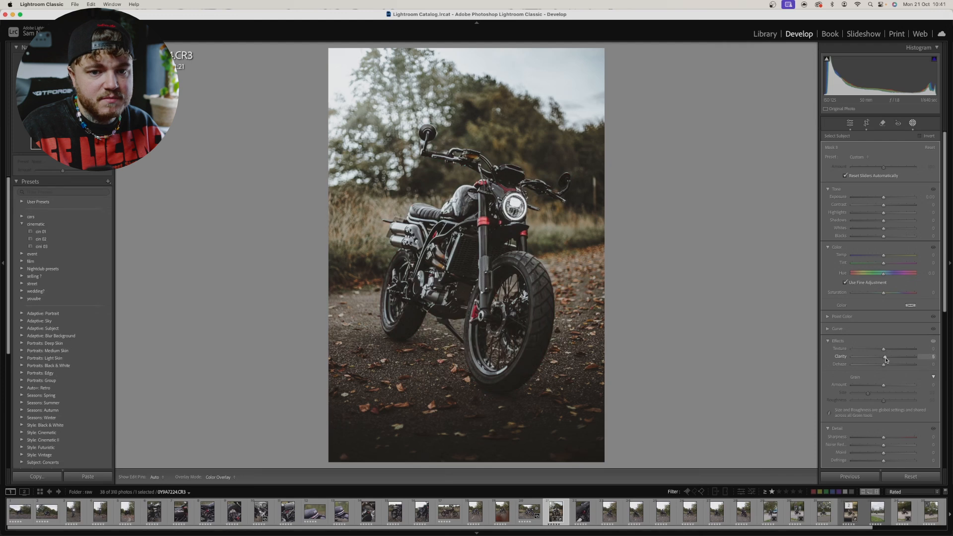
drag(887, 359, 887, 358)
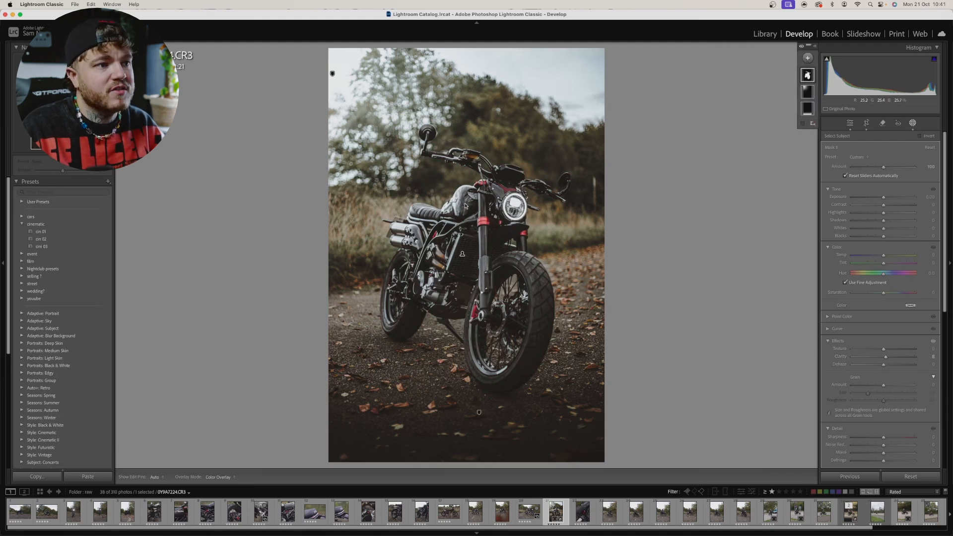
Step: Brush a mask over the fuel tank, seat and exhaust, and reduce its Highlights to about -50 and its Exposure slightly
click(808, 59)
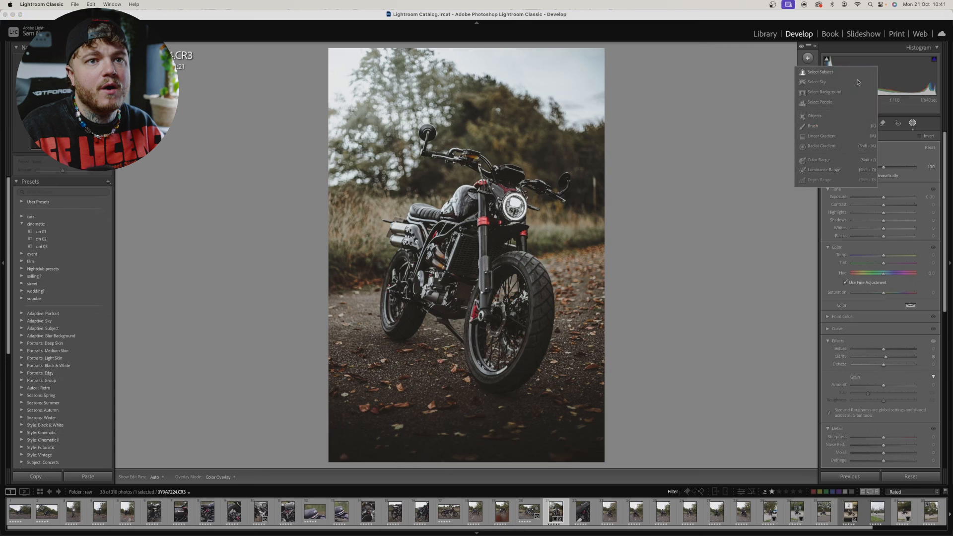
click(801, 126)
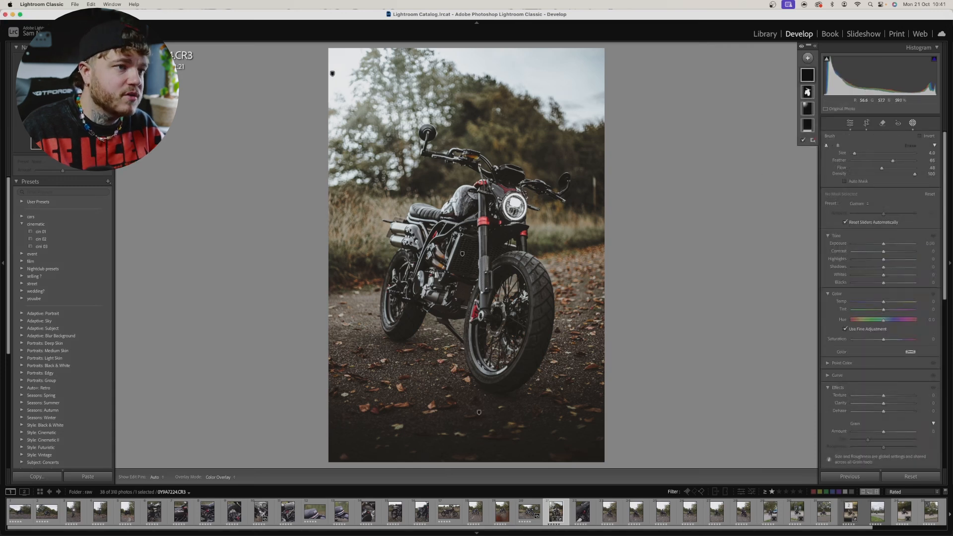
drag(464, 193, 463, 195)
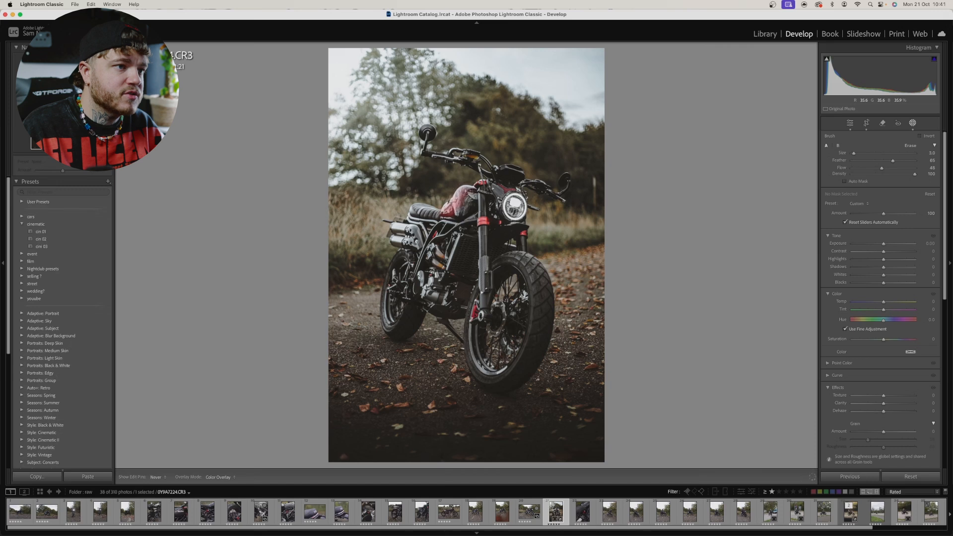
mouse_move(452, 210)
mouse_down()
mouse_move(401, 228)
mouse_move(412, 232)
mouse_up()
drag(397, 238, 413, 243)
drag(466, 192, 427, 212)
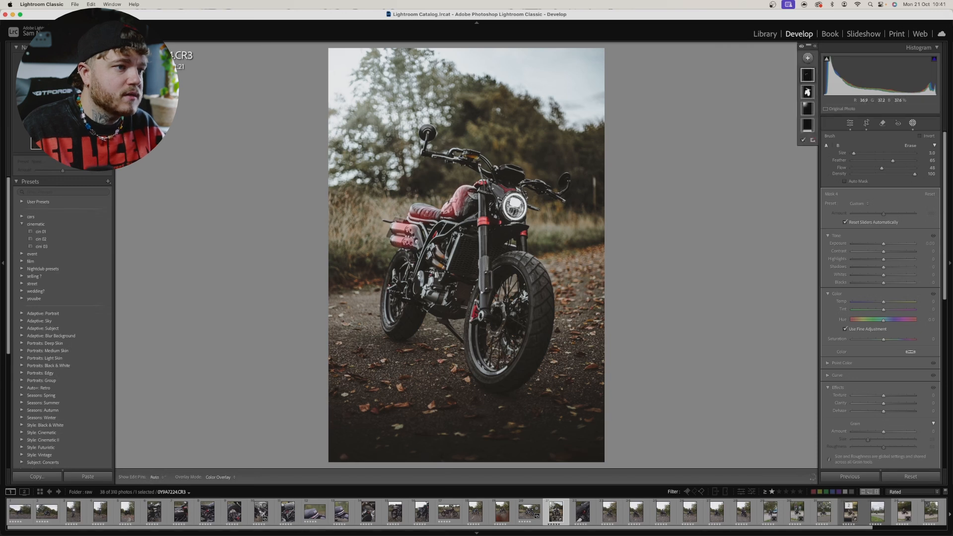
mouse_move(884, 259)
mouse_down()
mouse_move(867, 259)
mouse_move(883, 245)
mouse_up()
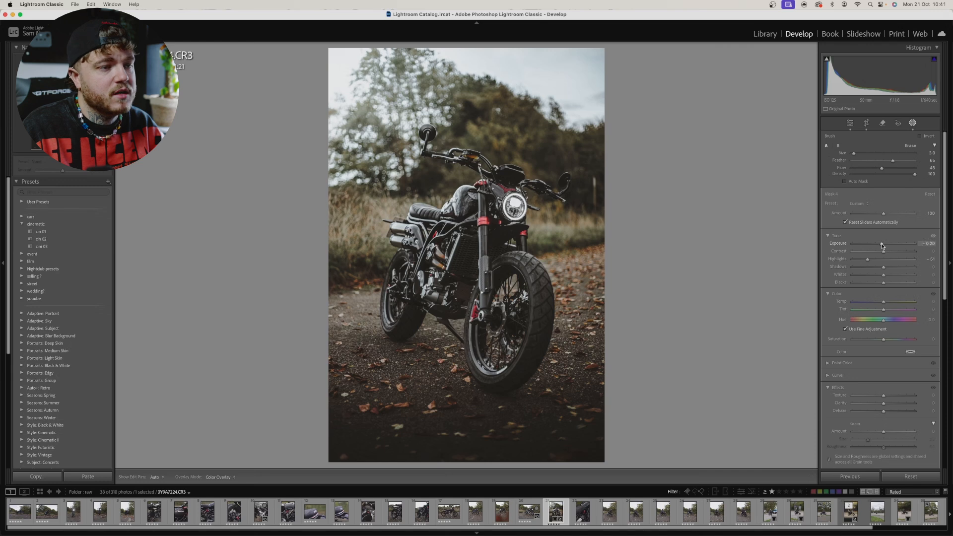
drag(883, 246, 882, 246)
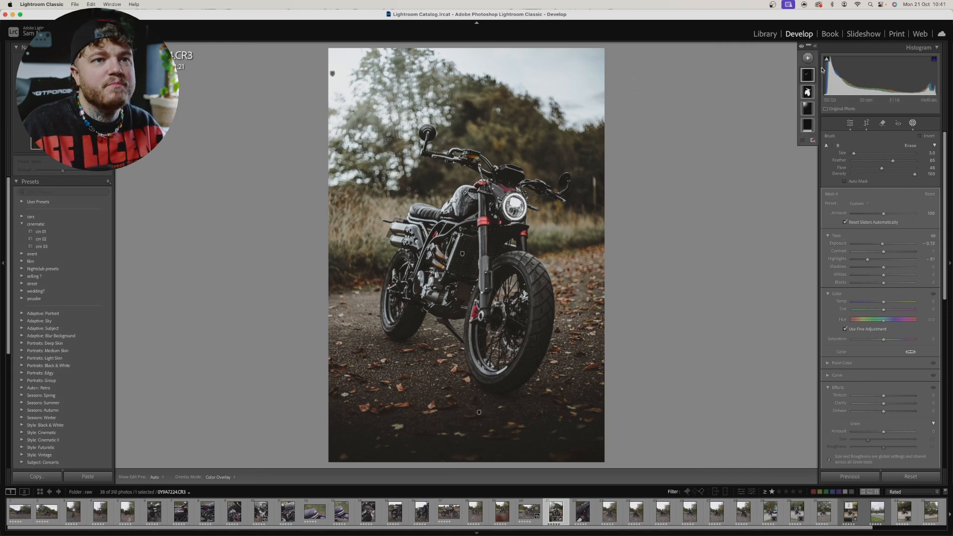
Step: Add a Select Background mask, lower its Exposure and Shadows slightly, and leave masking
click(808, 58)
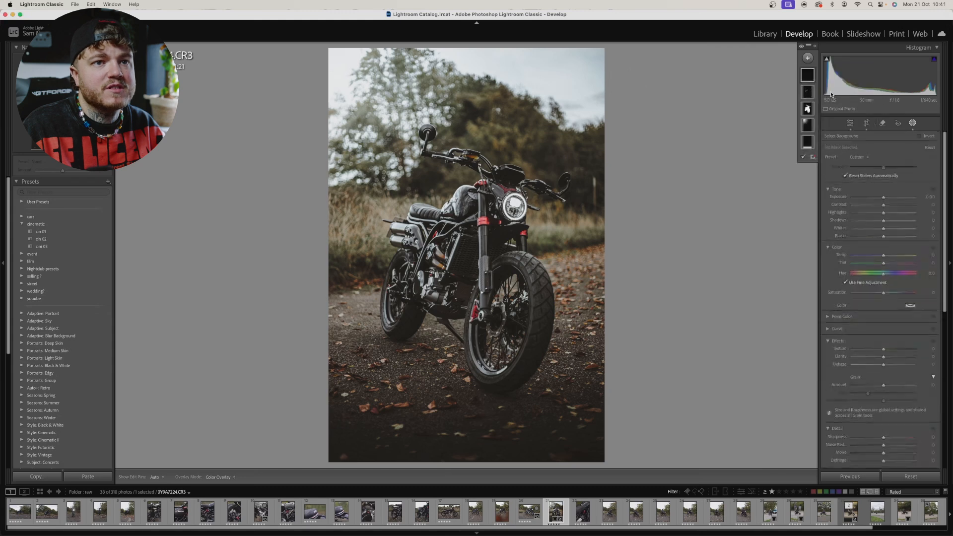
click(830, 93)
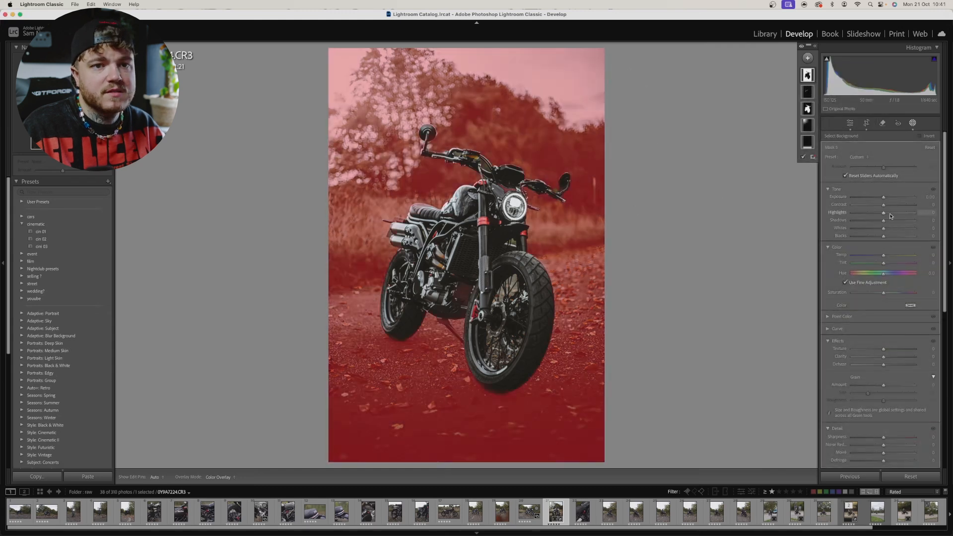
drag(884, 197, 885, 199)
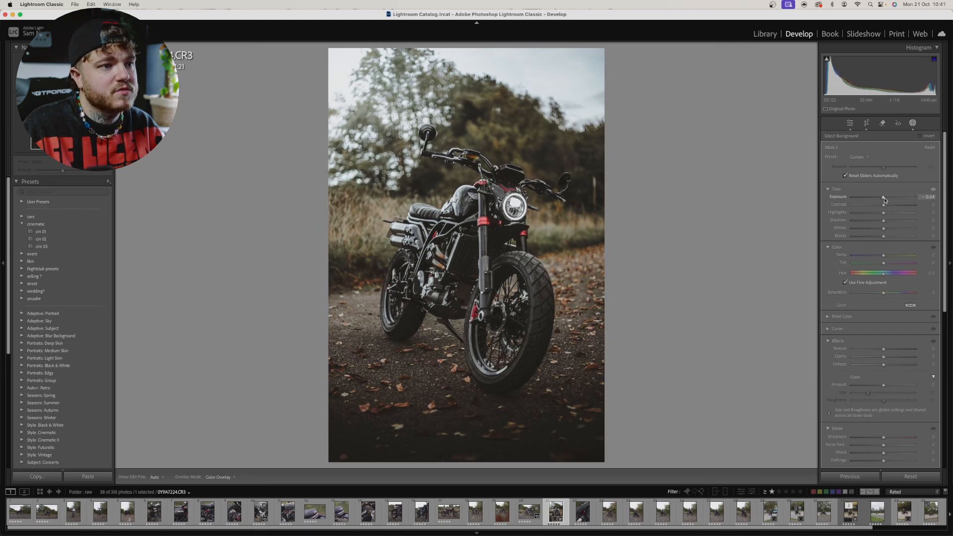
drag(885, 200, 881, 220)
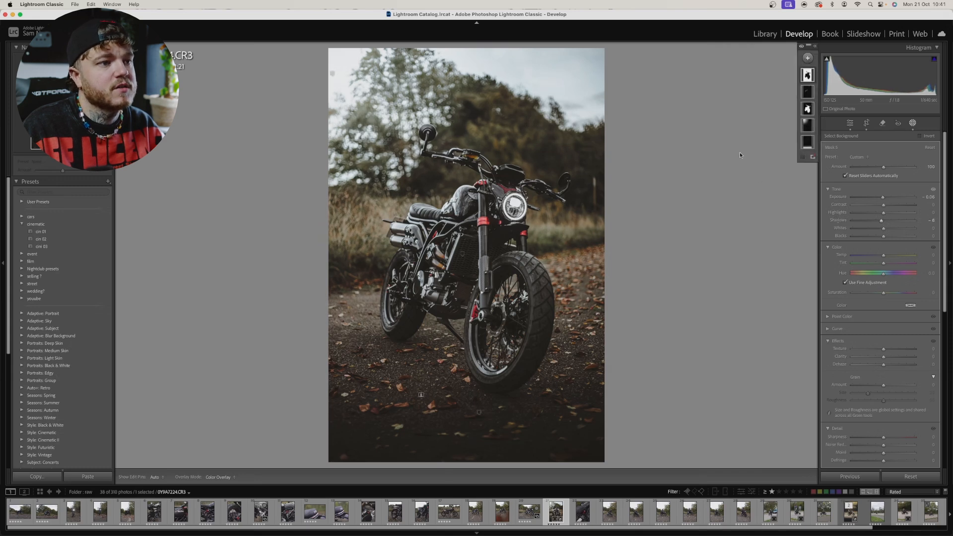
click(850, 123)
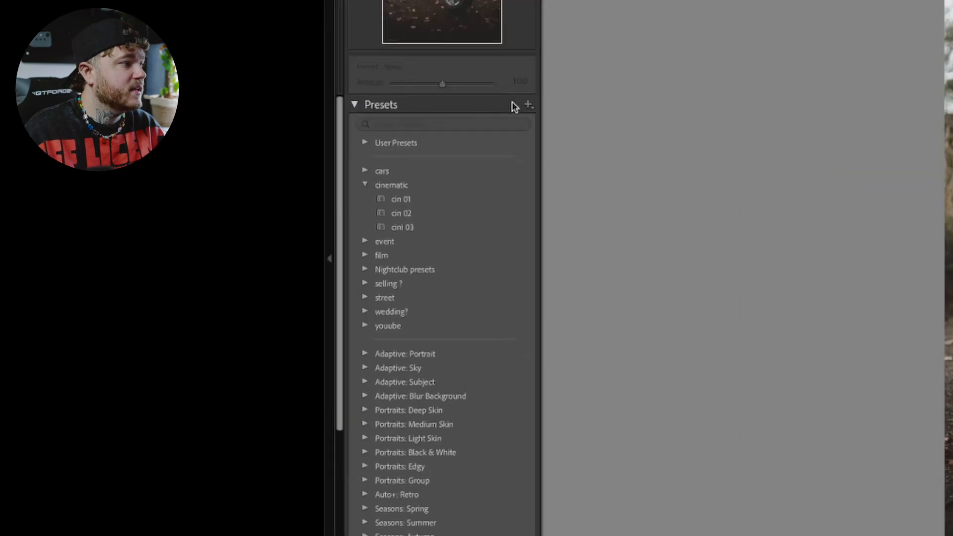
Step: Start a new develop preset from the current edit and create a preset group named "bike" for it
click(527, 107)
click(566, 121)
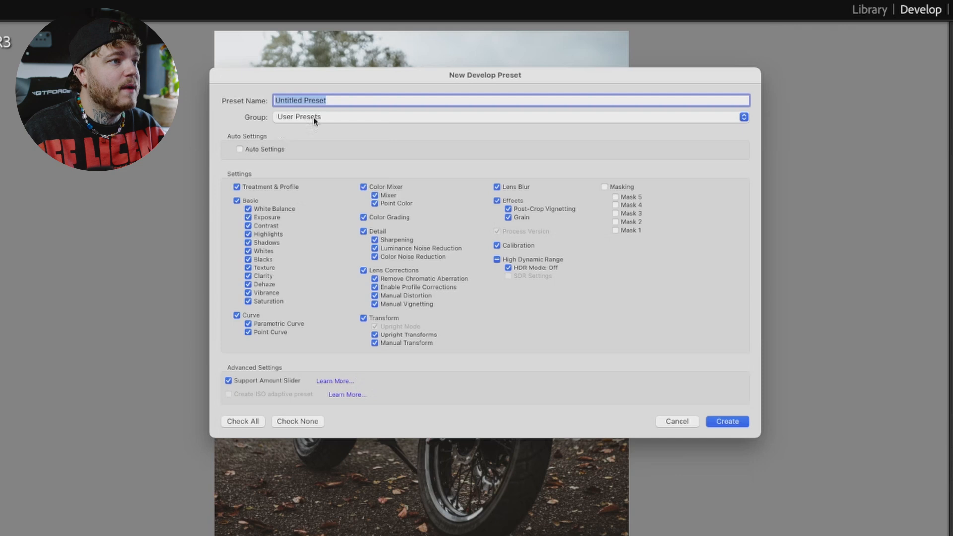
click(314, 121)
click(303, 118)
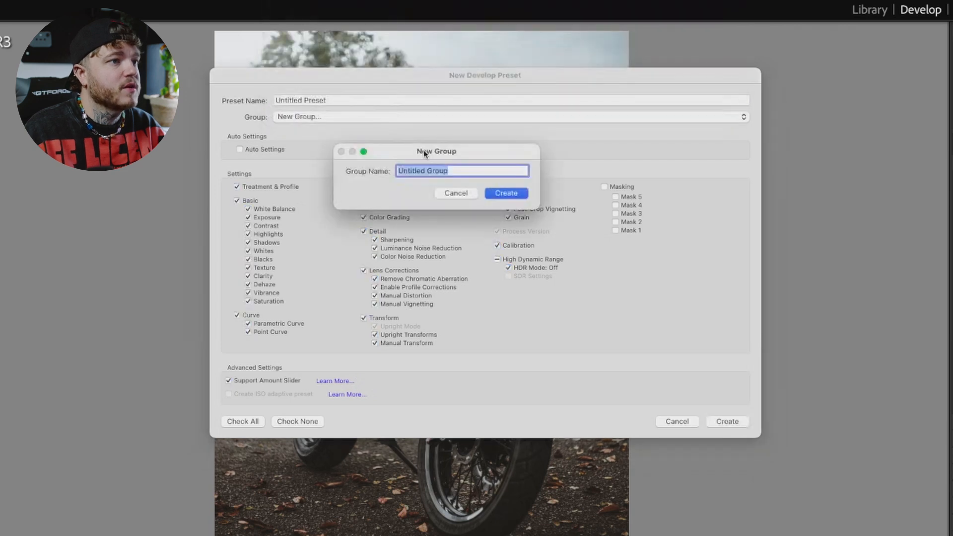
key(BackSpace)
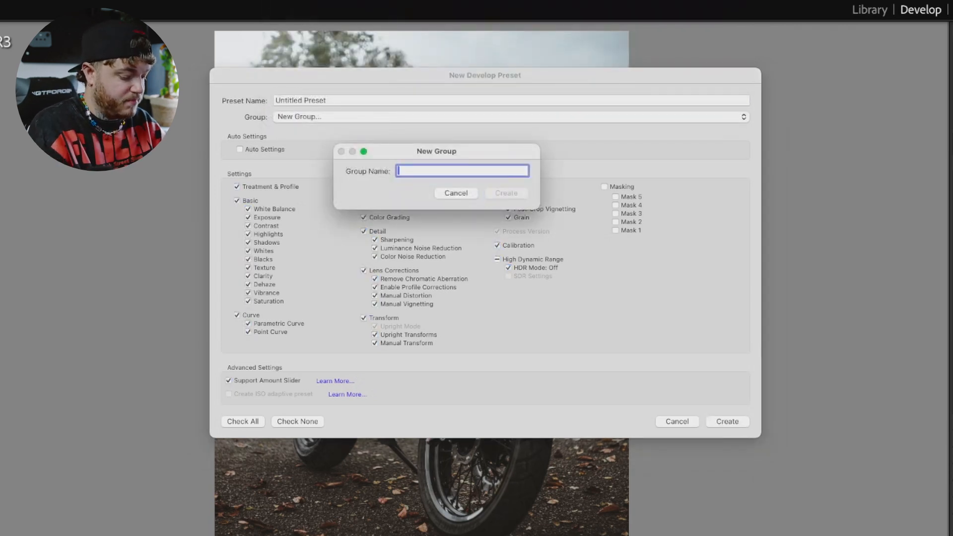
text(bike)
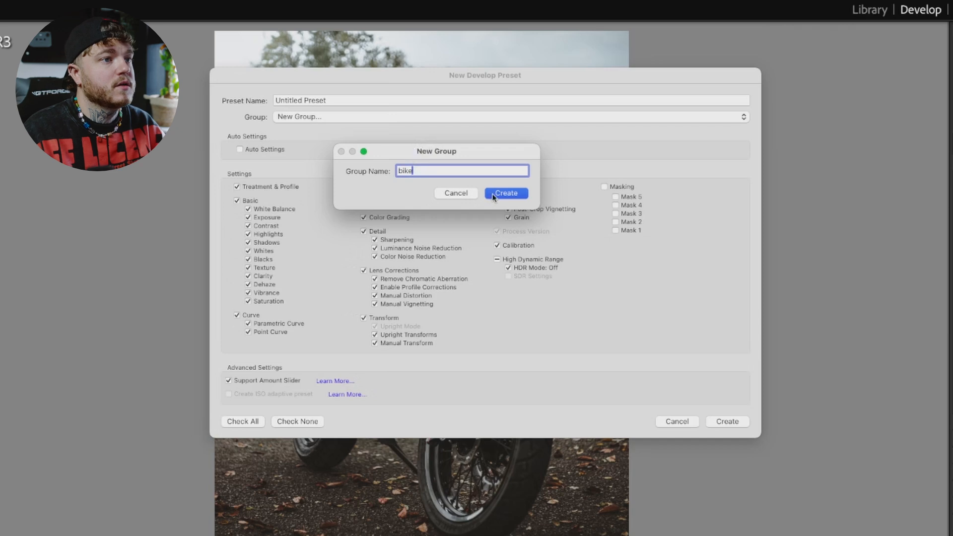
click(493, 194)
Step: Name the preset "cool bike 1", include all five masks in its settings, and create it
click(348, 100)
key(BackSpace)
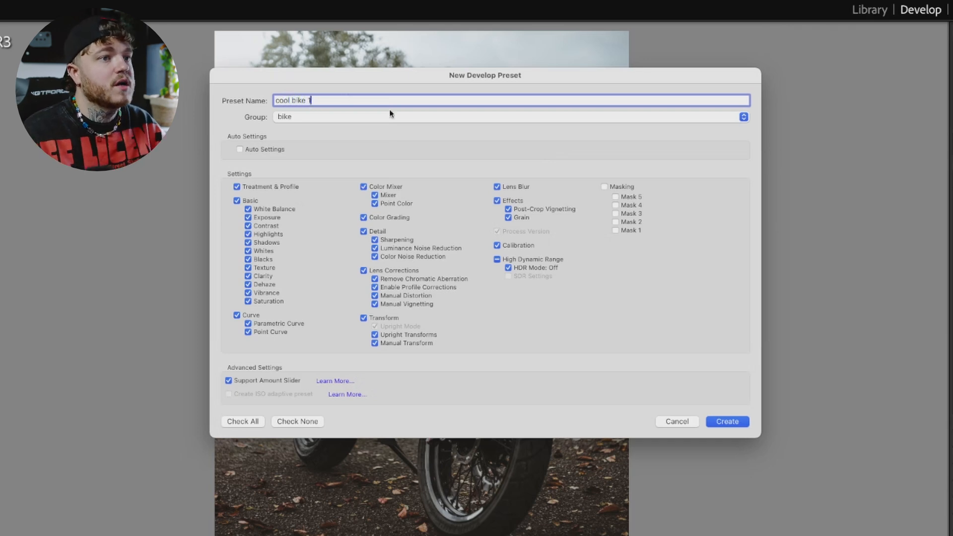
click(605, 187)
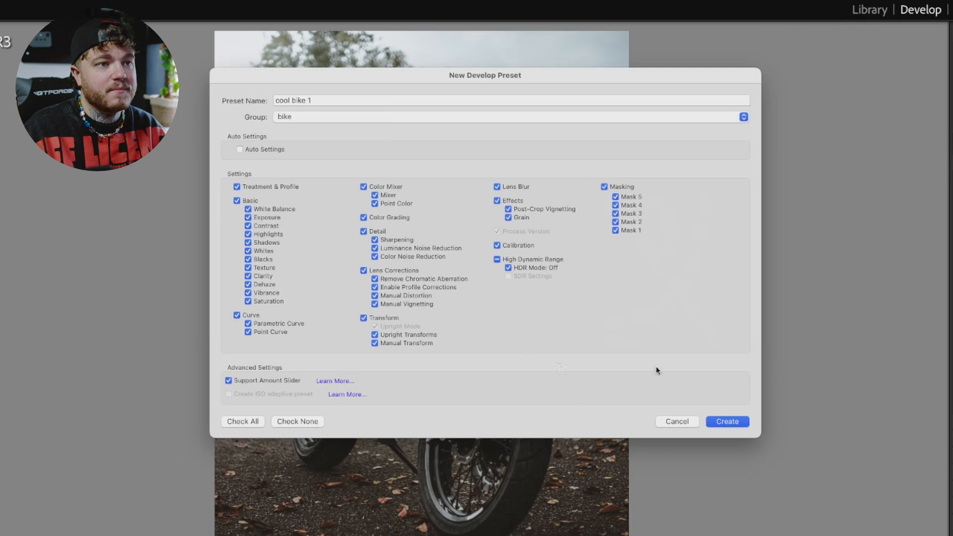
click(730, 423)
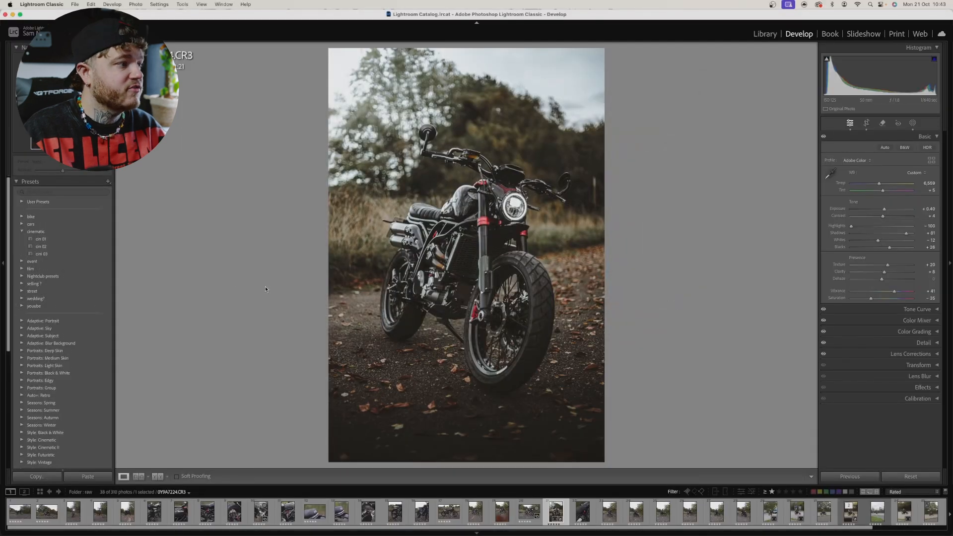
Step: Apply the "cool bike 1" preset from the bike group to the unedited photo showing the motorcycle from behind
click(22, 218)
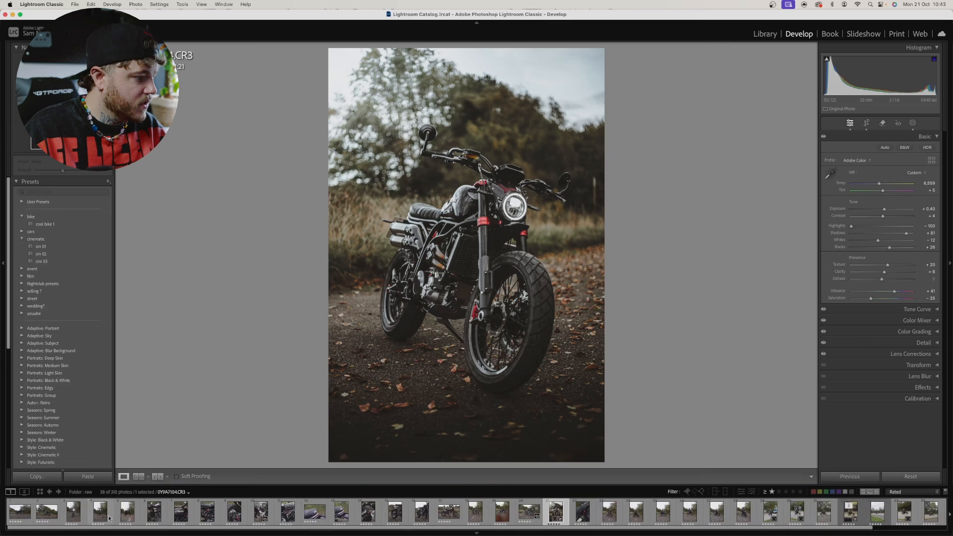
click(127, 511)
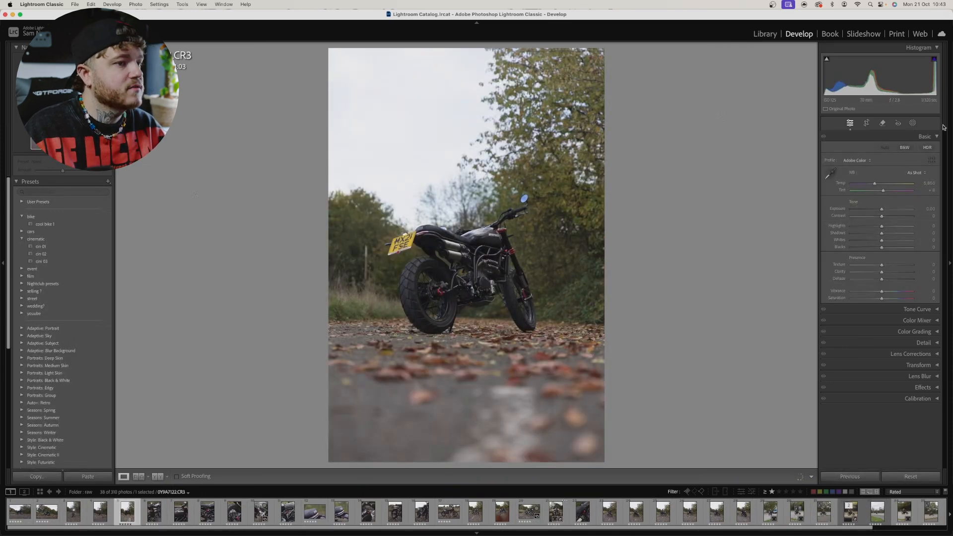
click(40, 226)
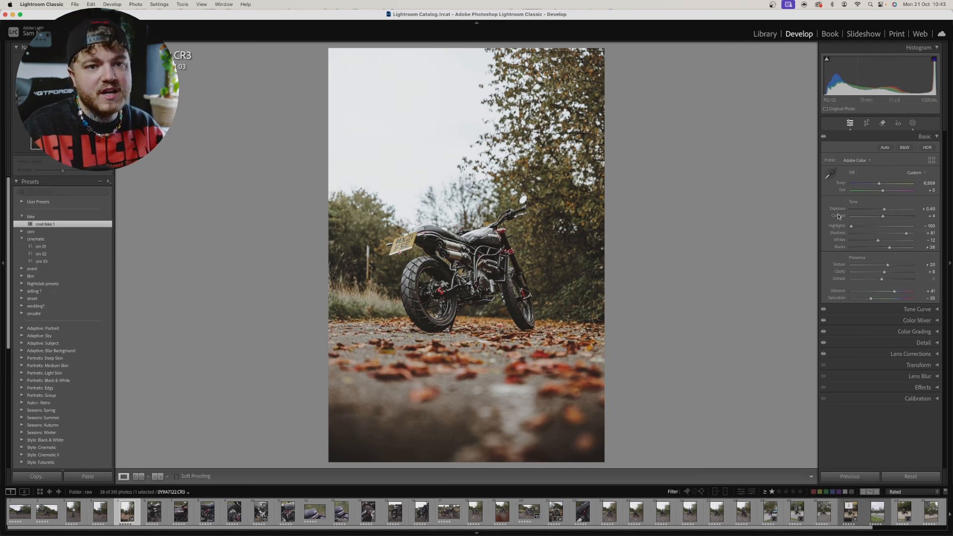
Step: Lower the rear-view motorcycle photo's Exposure to about -0.05
drag(885, 210, 882, 210)
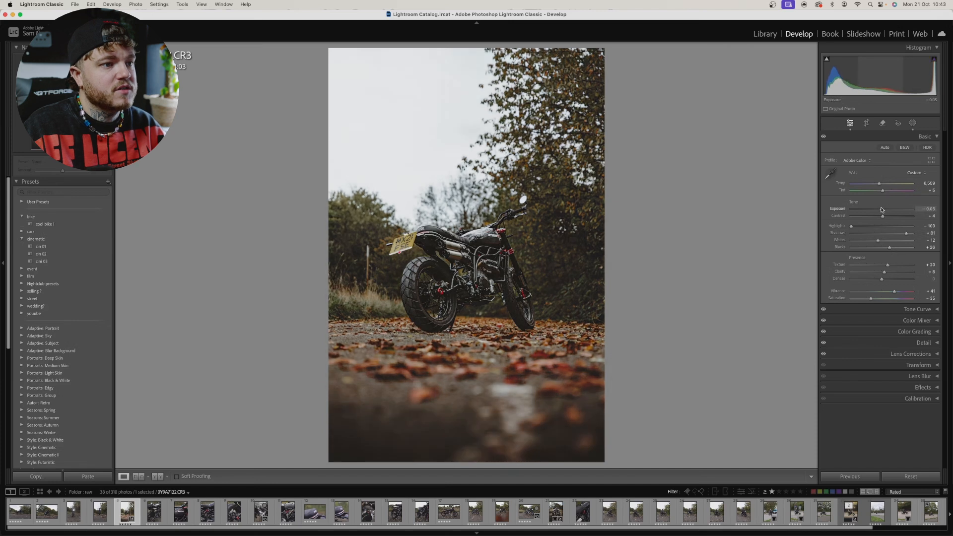
double_click(882, 210)
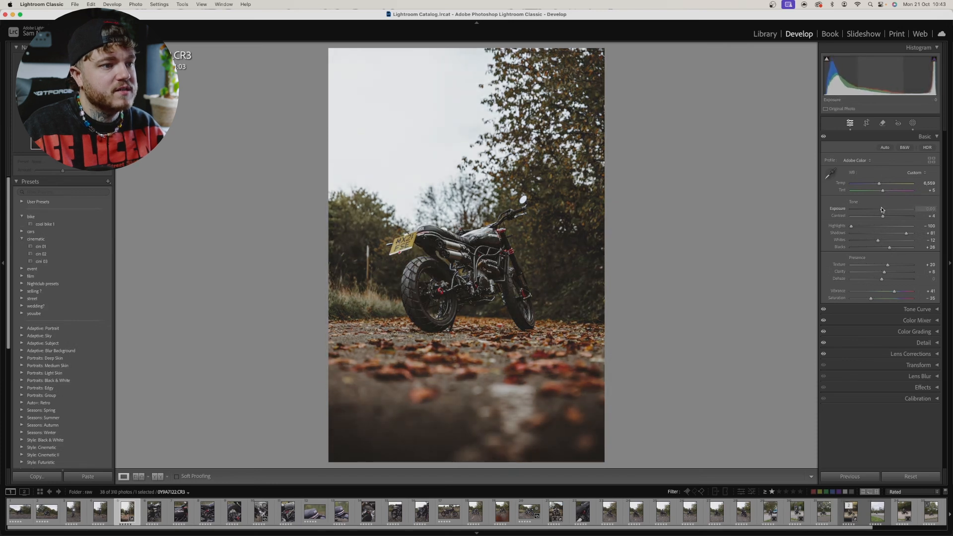
drag(882, 210, 882, 209)
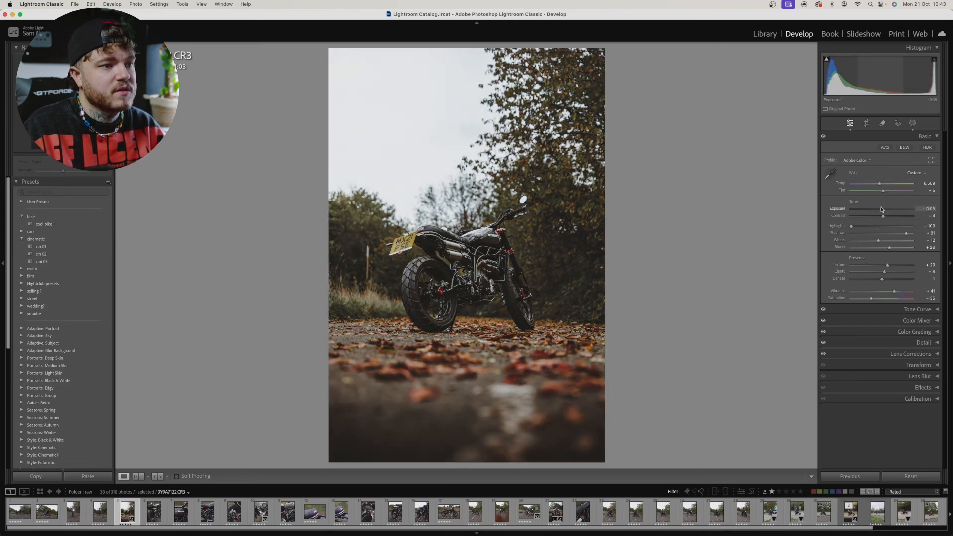
Step: Crop the photo slightly tighter at its original aspect ratio, reposition the image within the frame, and apply the crop
click(866, 122)
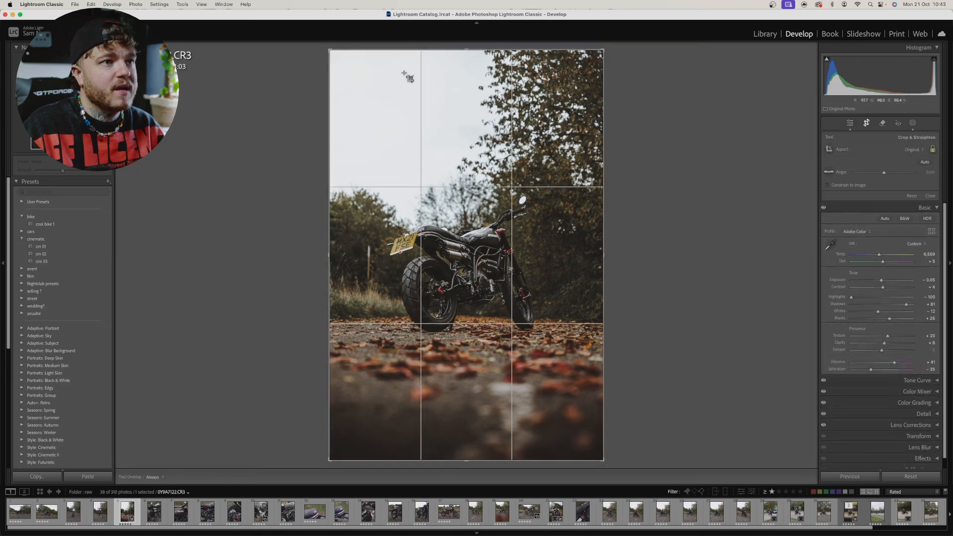
drag(468, 50, 467, 70)
drag(465, 114, 472, 118)
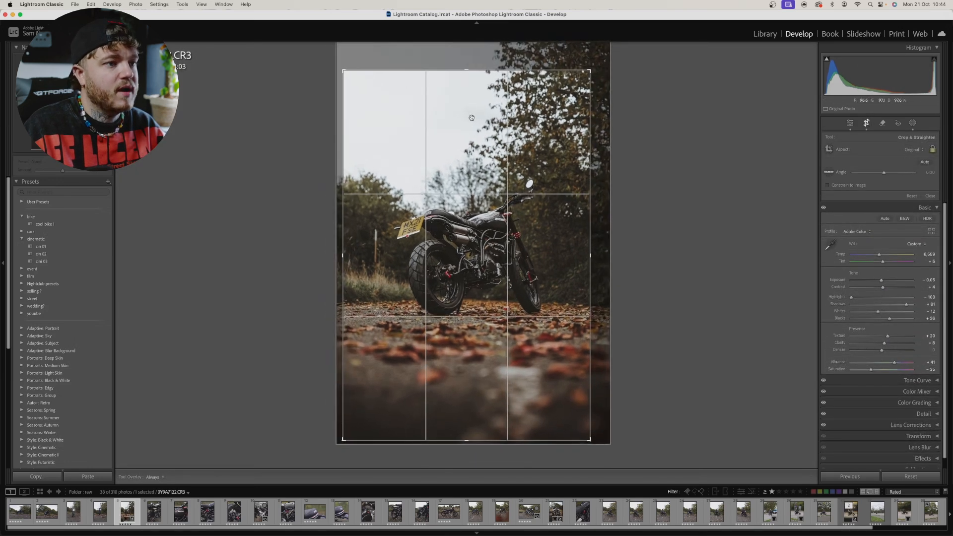
key(Return)
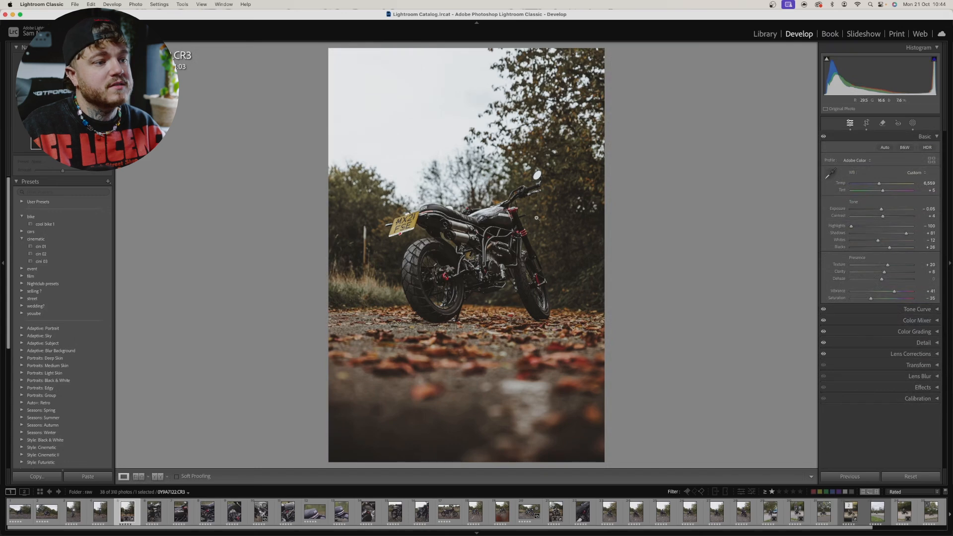